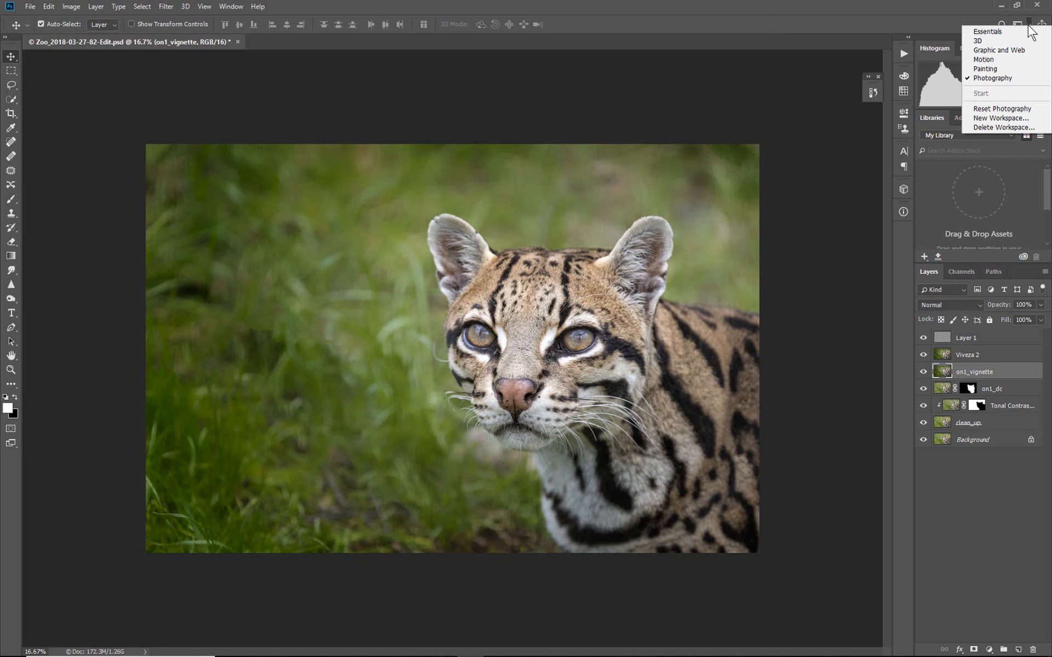
- Select the Photography workspace, then hide and reopen the Layers panel
{"action": "left_click", "coordinate": [1010, 77]}
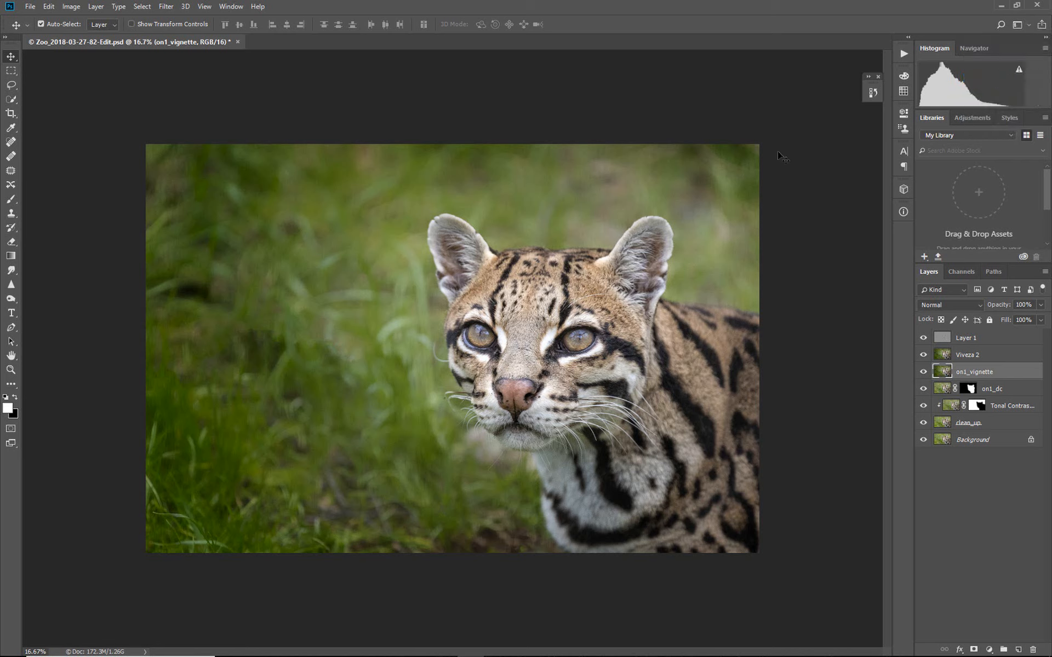
{"action": "left_click", "coordinate": [230, 8]}
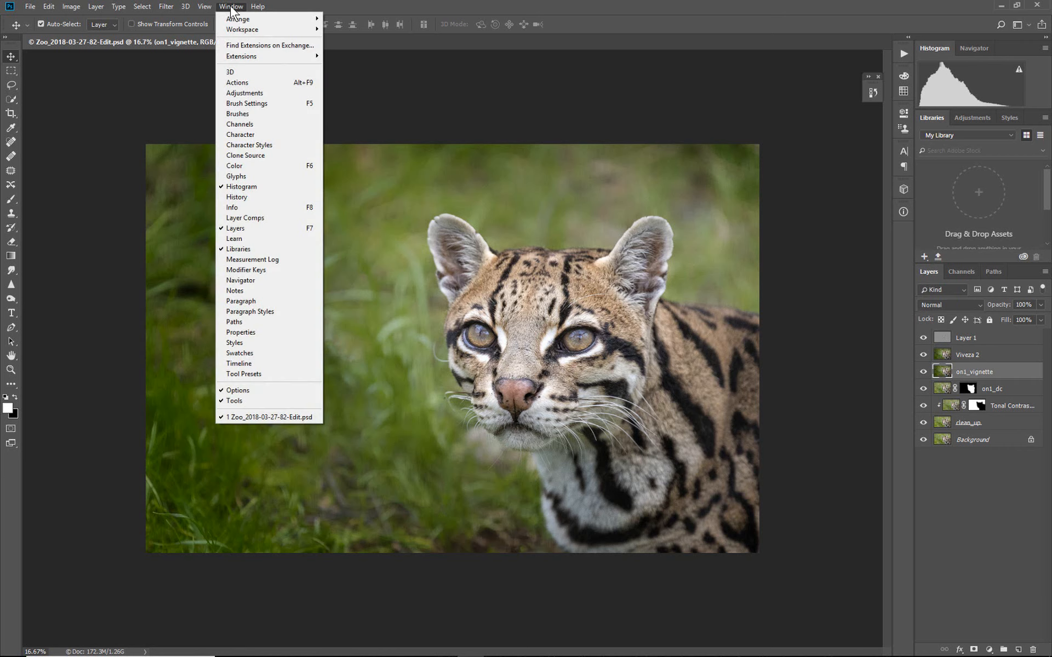
{"action": "left_click", "coordinate": [236, 228]}
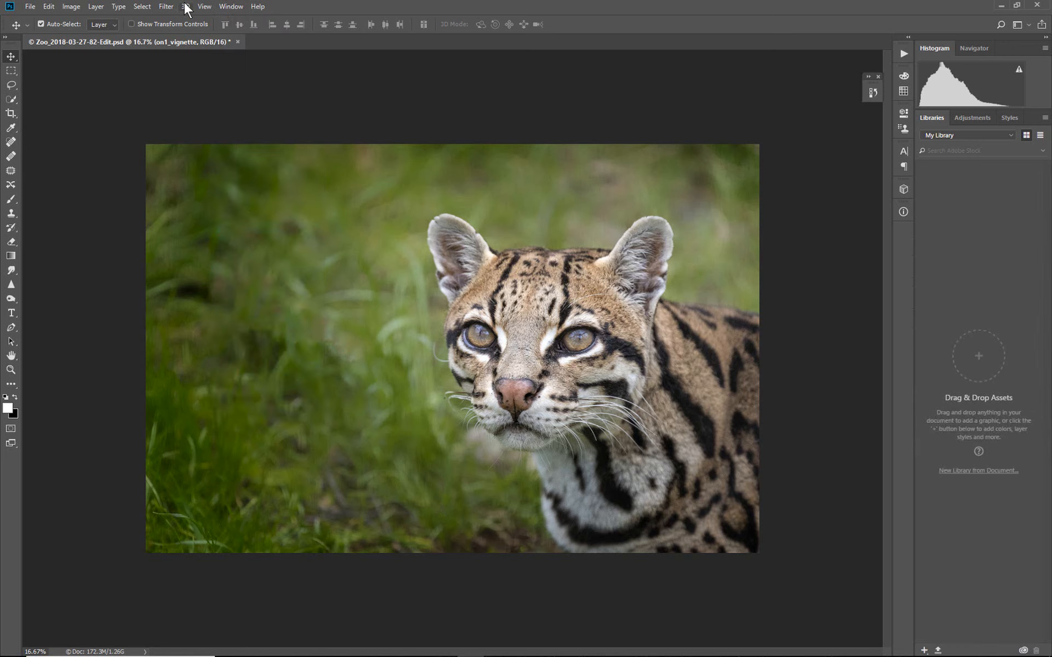
{"action": "left_click", "coordinate": [227, 5]}
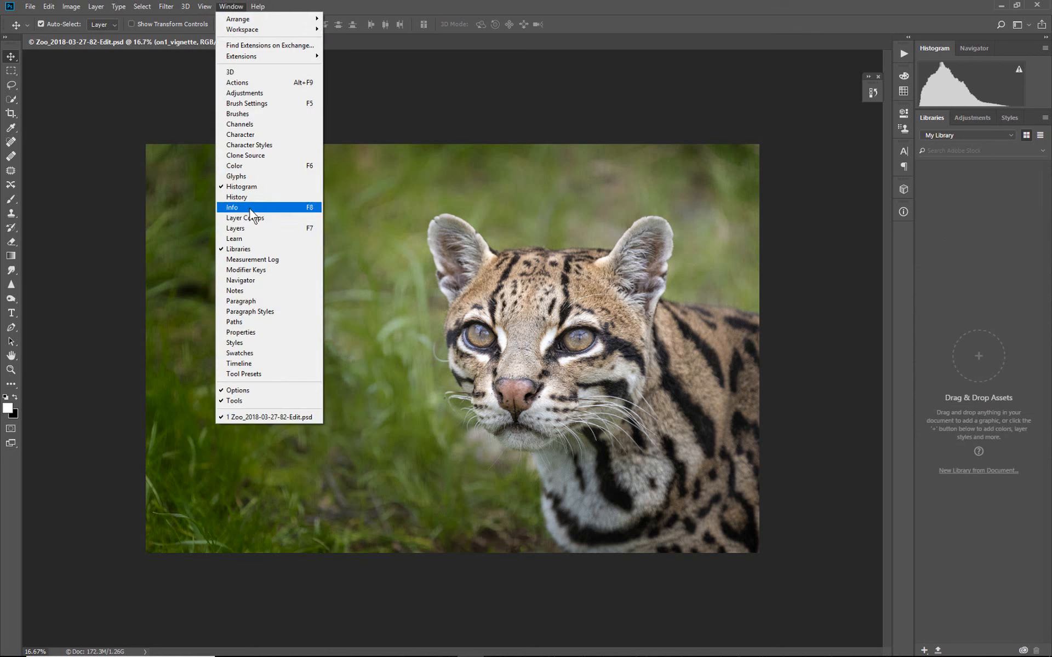
{"action": "left_click", "coordinate": [249, 224]}
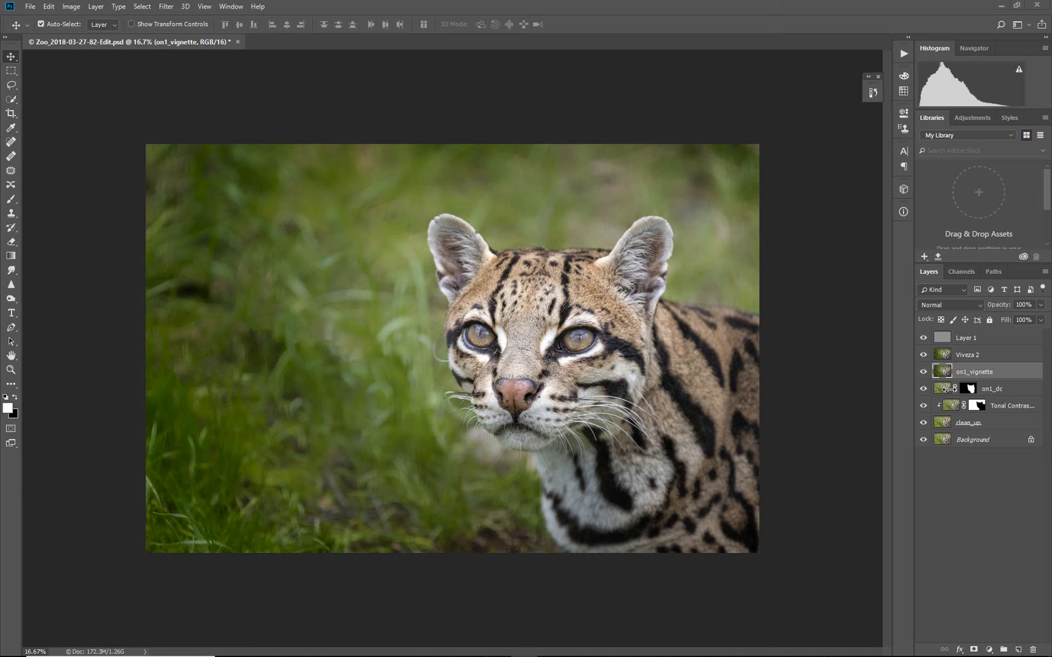
- Set the Layers panel thumbnail size to the largest option through Panel Options
{"action": "left_click", "coordinate": [1044, 271]}
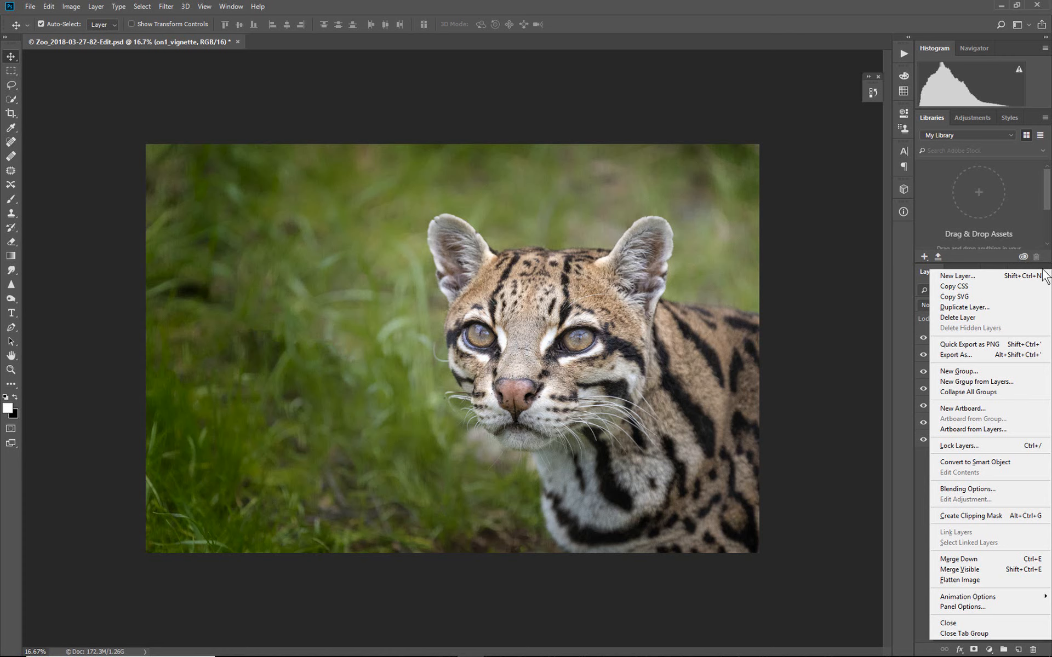
{"action": "left_click", "coordinate": [978, 607]}
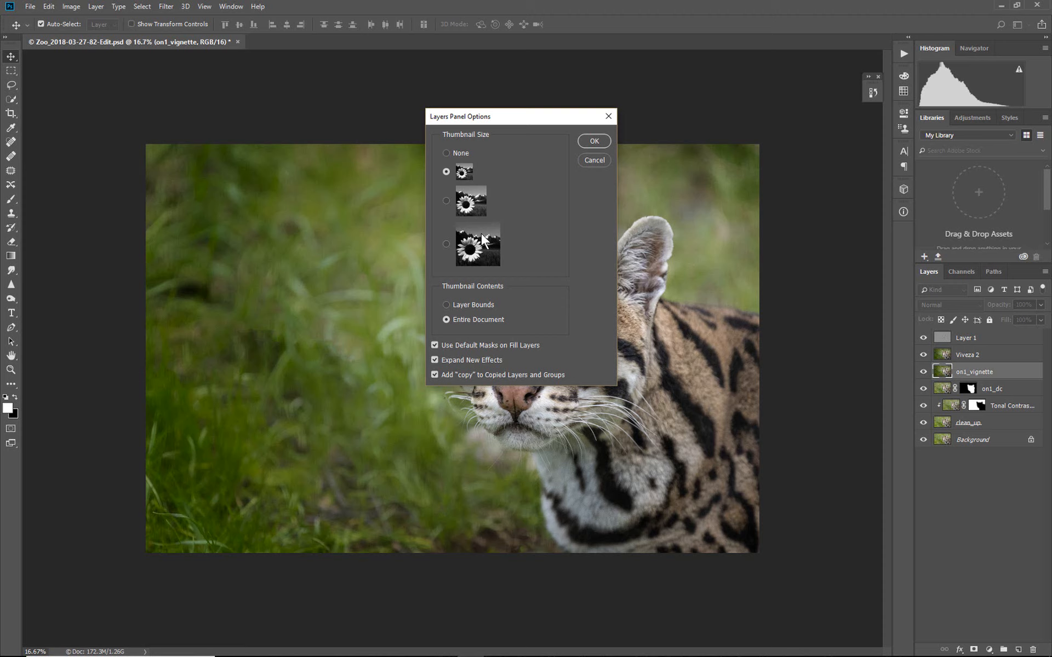
{"action": "left_click", "coordinate": [445, 243]}
{"action": "left_click", "coordinate": [587, 140]}
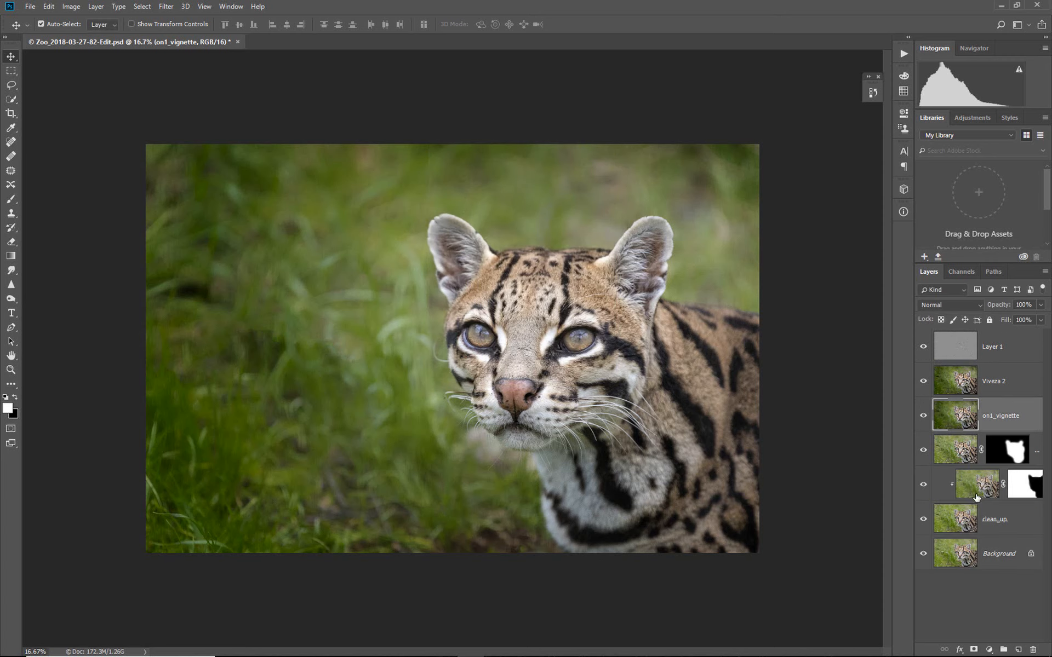
- Inspect the layer stack by toggling on1_dc's visibility and selecting each layer to review its blend mode and opacity
{"action": "left_click", "coordinate": [924, 449]}
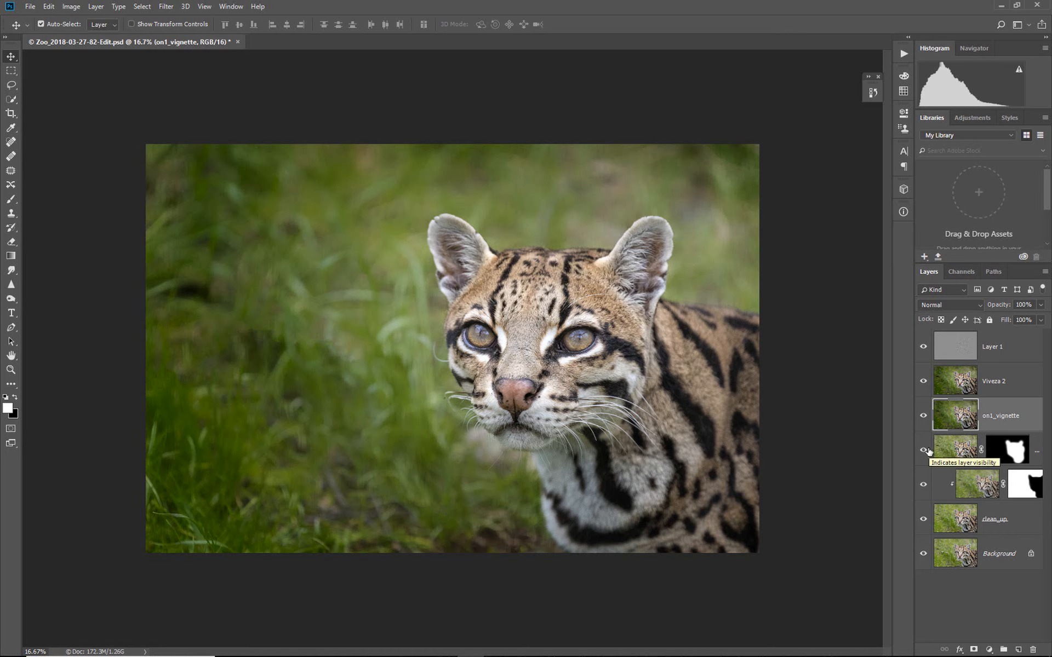
{"action": "left_click", "coordinate": [923, 449]}
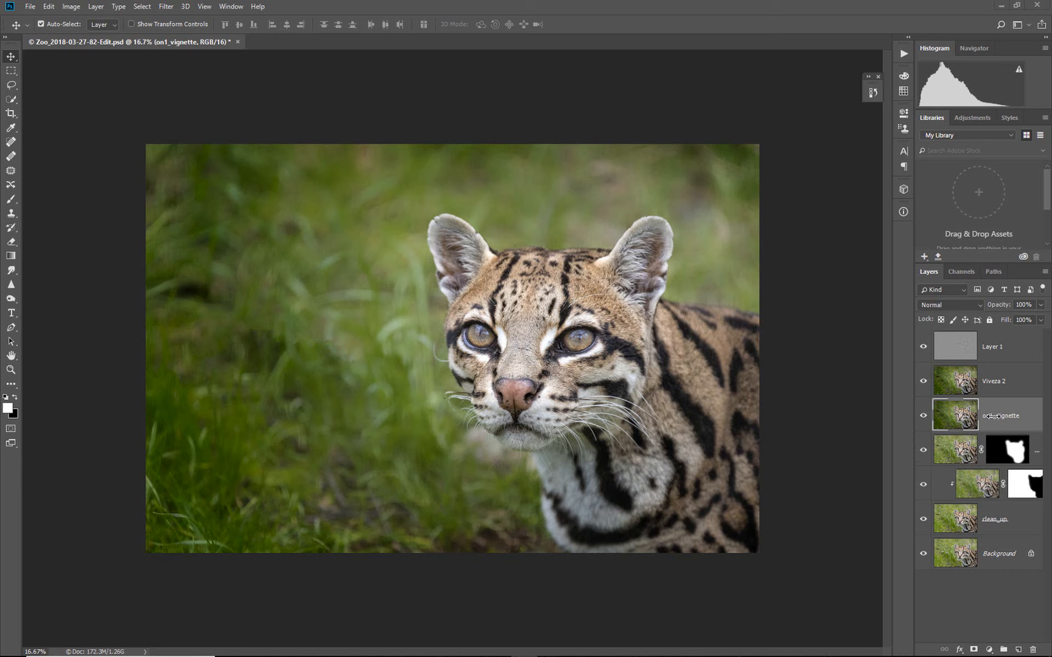
{"action": "left_click", "coordinate": [1004, 382]}
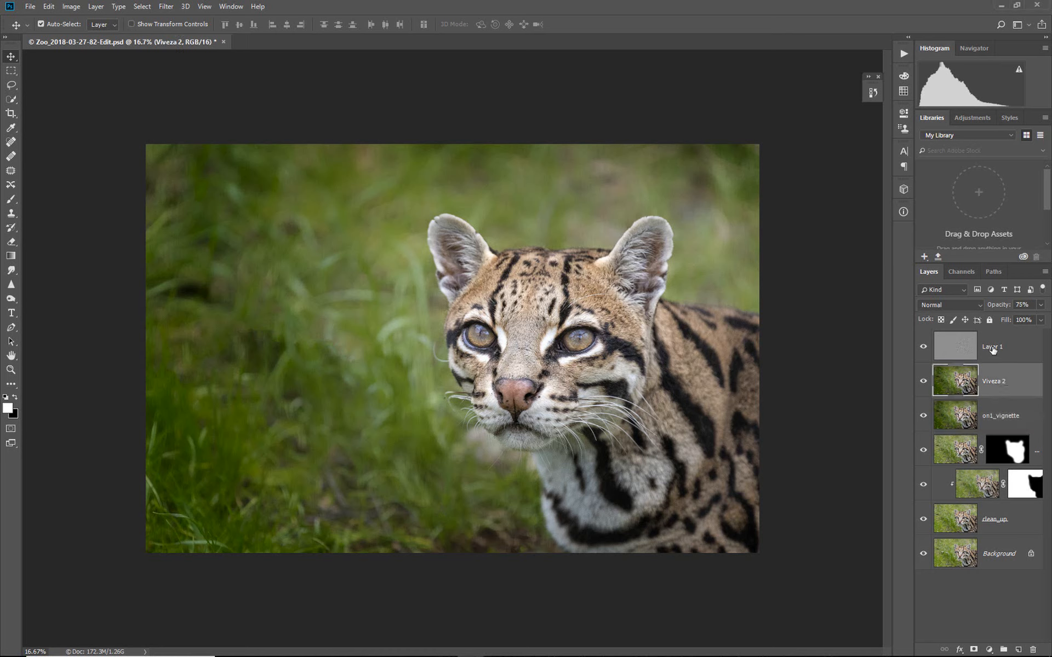
{"action": "left_click", "coordinate": [993, 351]}
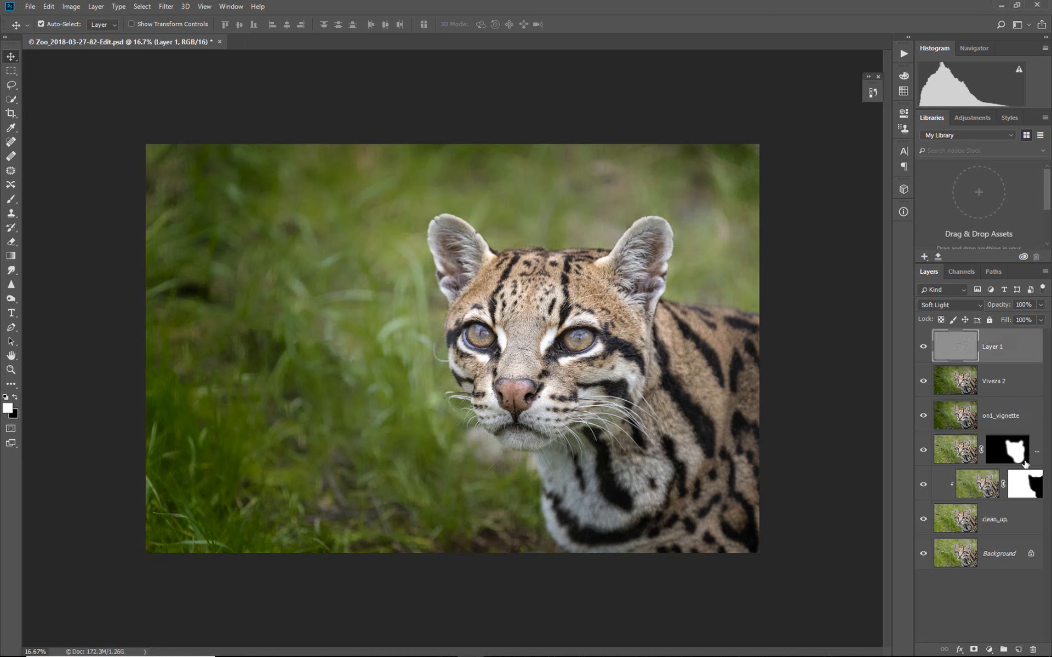
{"action": "left_click", "coordinate": [965, 490]}
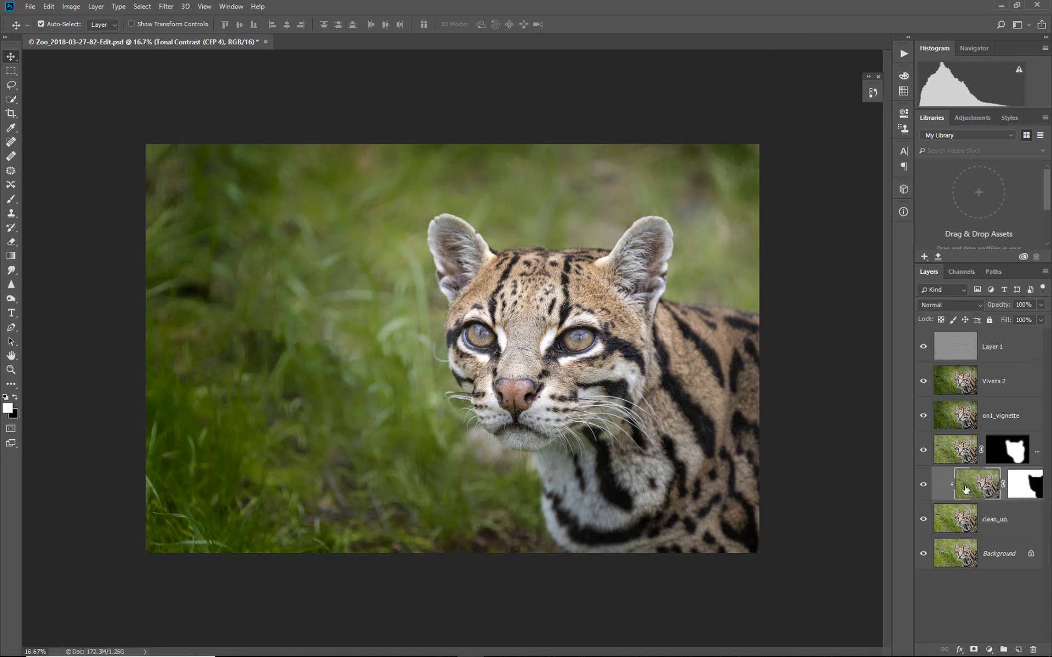
{"action": "left_click", "coordinate": [1005, 421]}
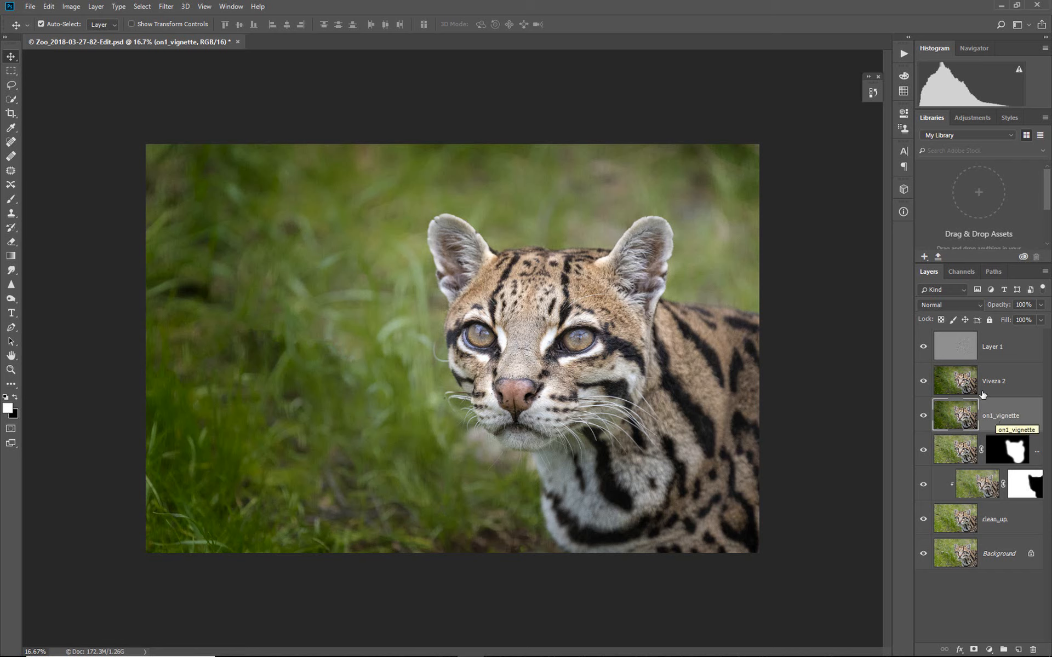
{"action": "left_click", "coordinate": [992, 390]}
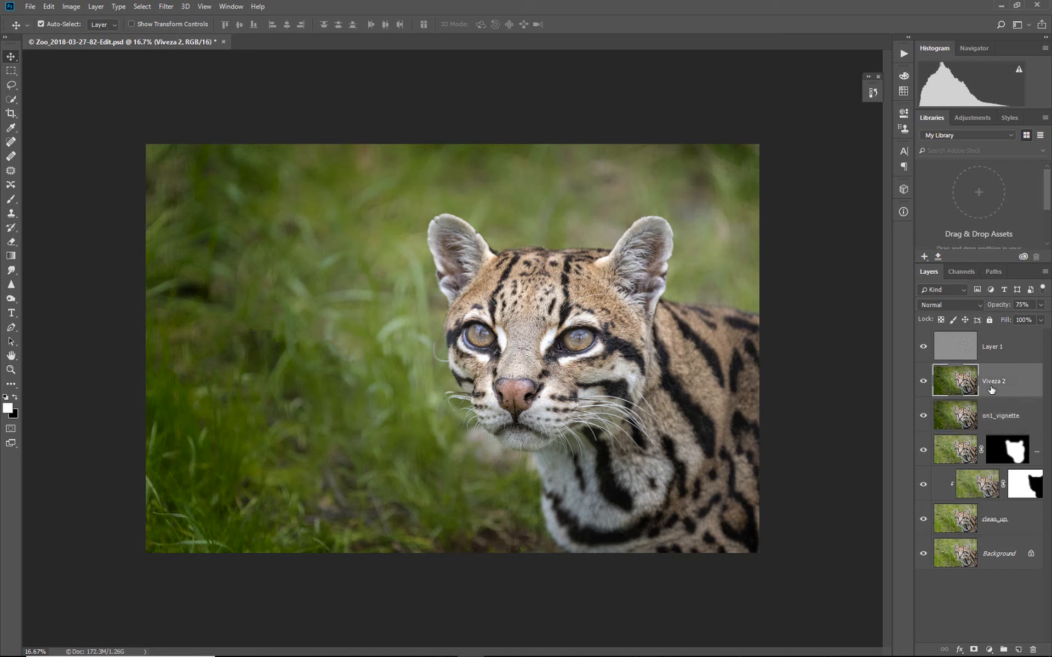
{"action": "left_click", "coordinate": [999, 353]}
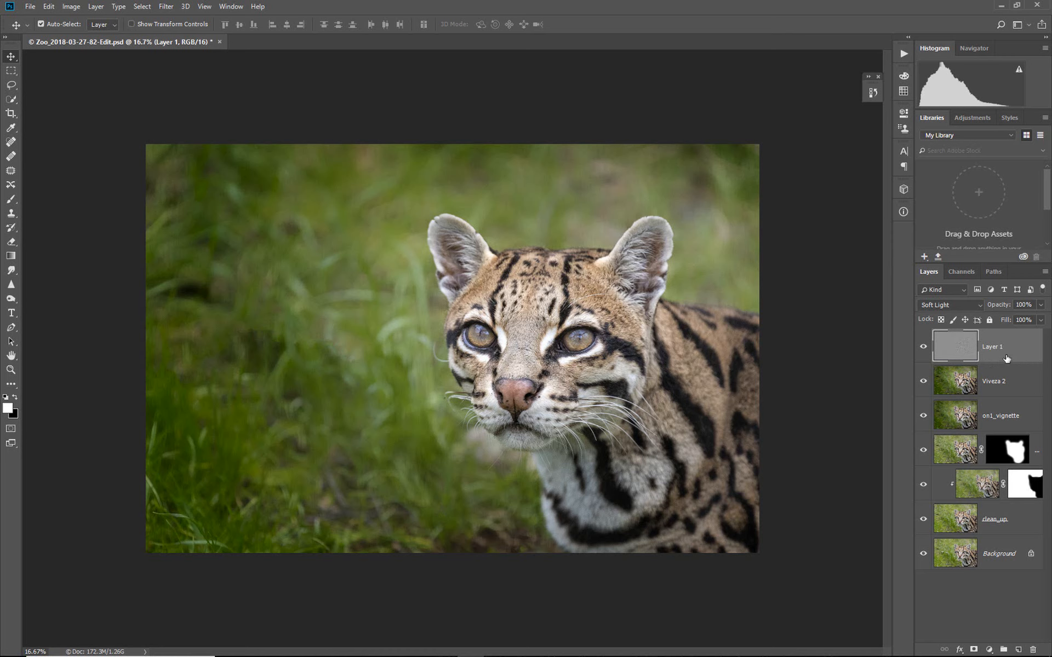
- Switch Layer 1's blend mode to Overlay and hide Layer 1 and Viveza 2
{"action": "key", "text": "shift+minus"}
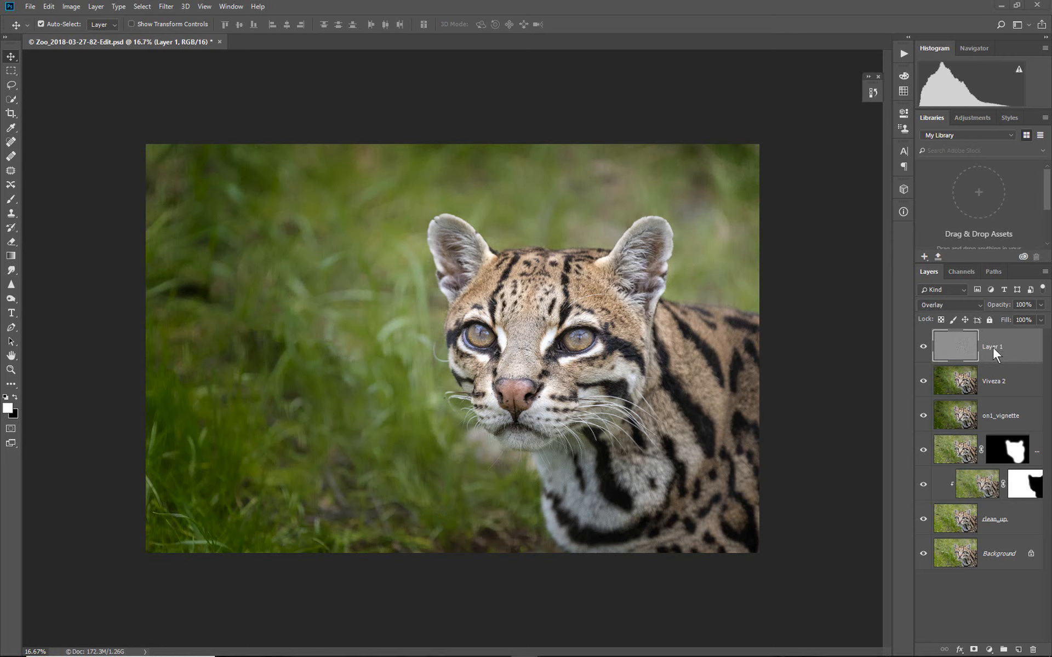
{"action": "left_click", "coordinate": [923, 346]}
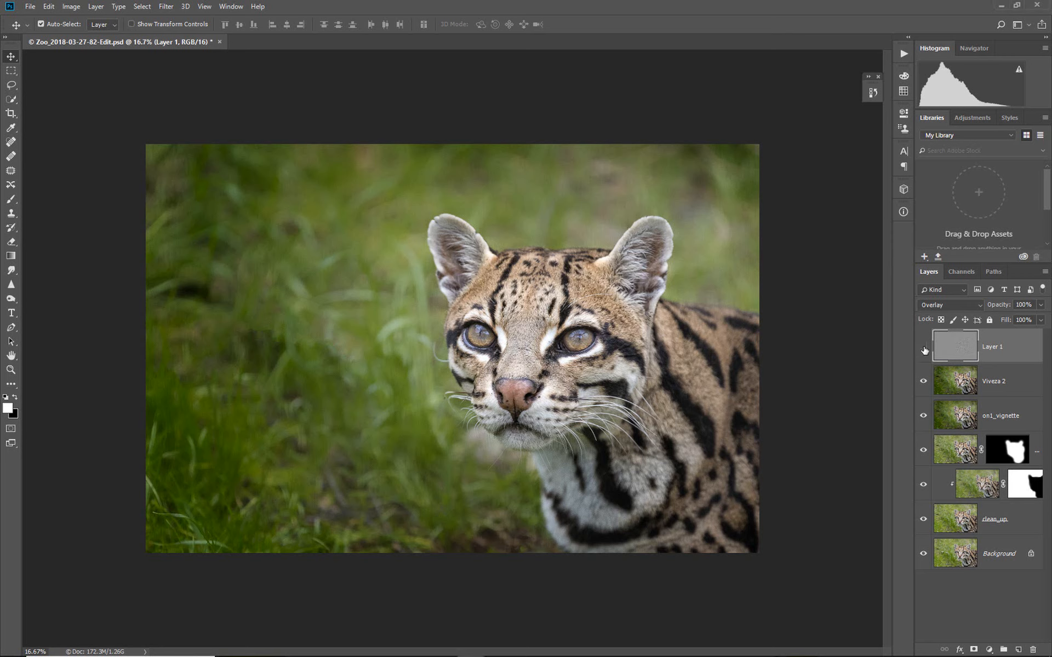
{"action": "left_click", "coordinate": [923, 382]}
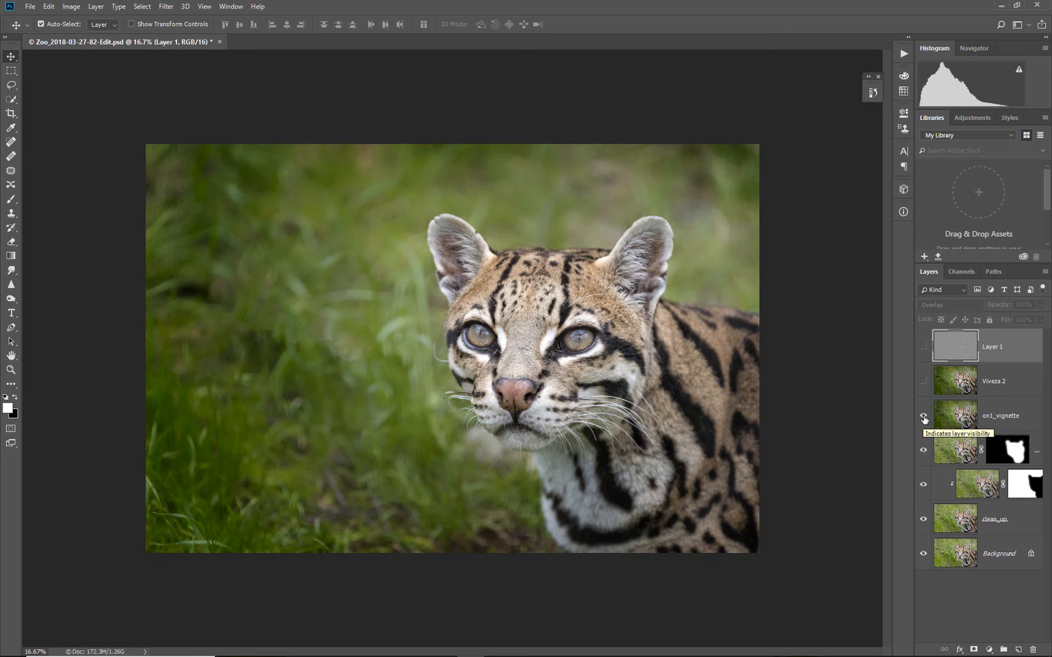
- Toggle the on1_vignette layer's visibility to compare the image with and without the vignette
{"action": "left_click", "coordinate": [922, 417]}
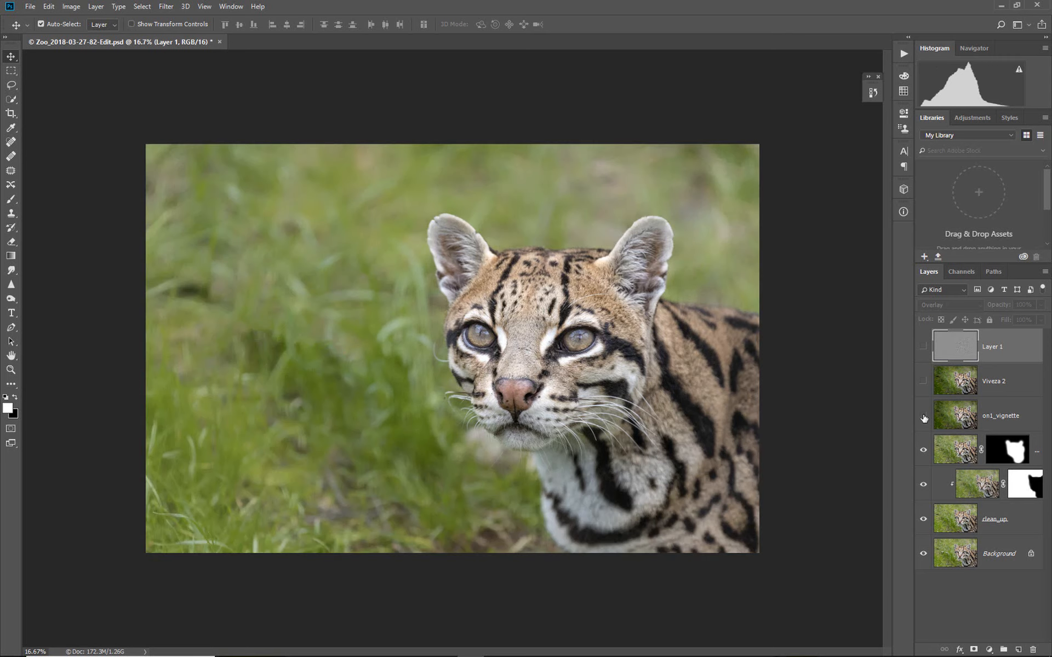
{"action": "left_click", "coordinate": [923, 417]}
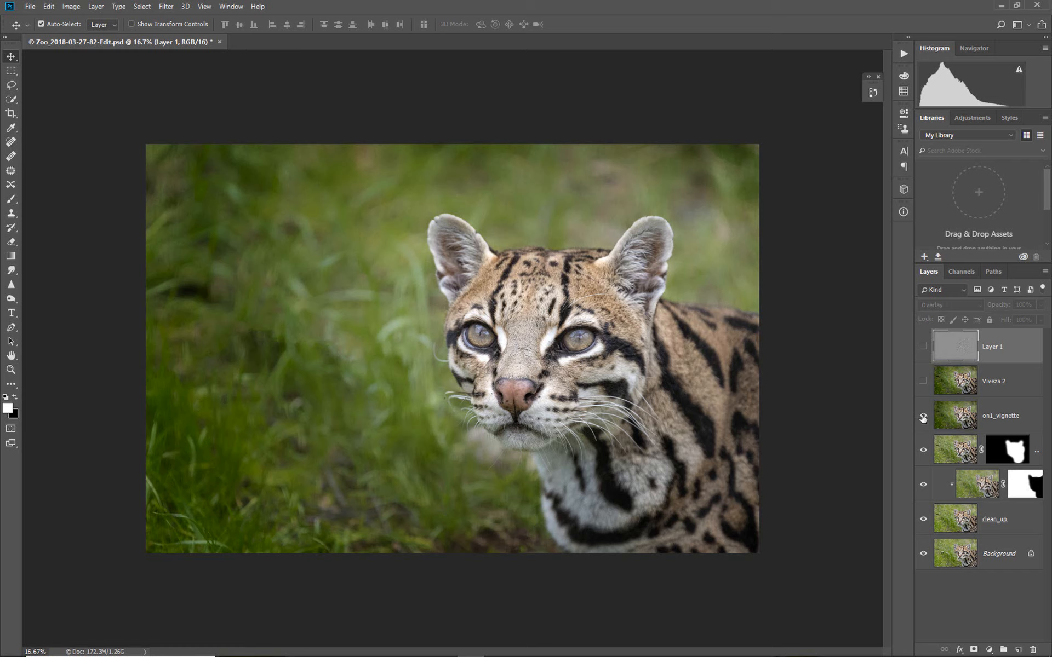
{"action": "left_click", "coordinate": [922, 419]}
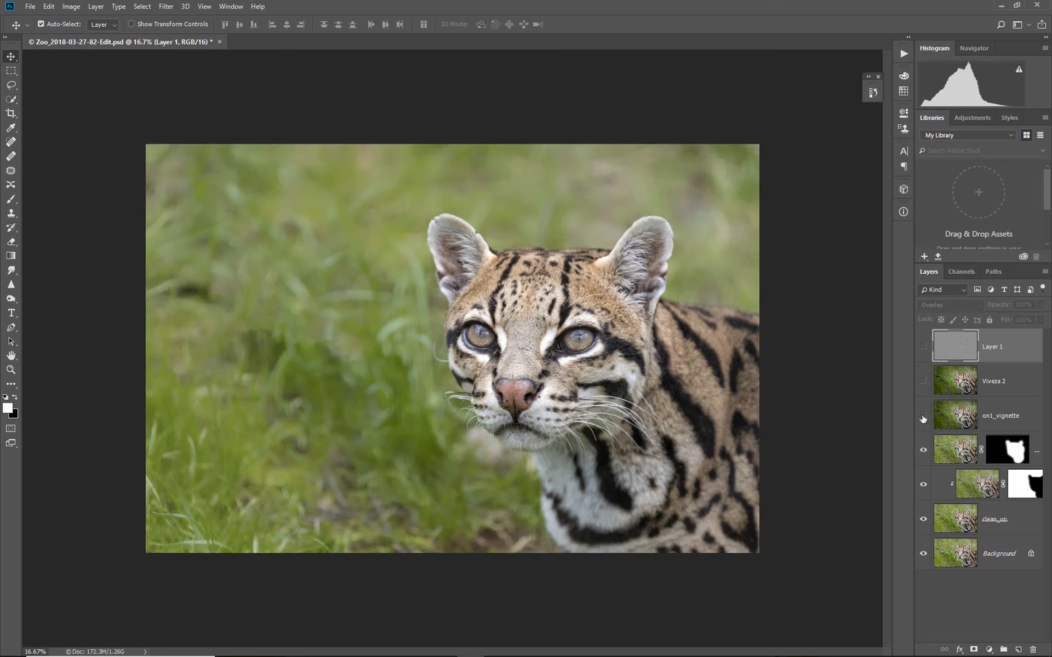
{"action": "left_click", "coordinate": [923, 419]}
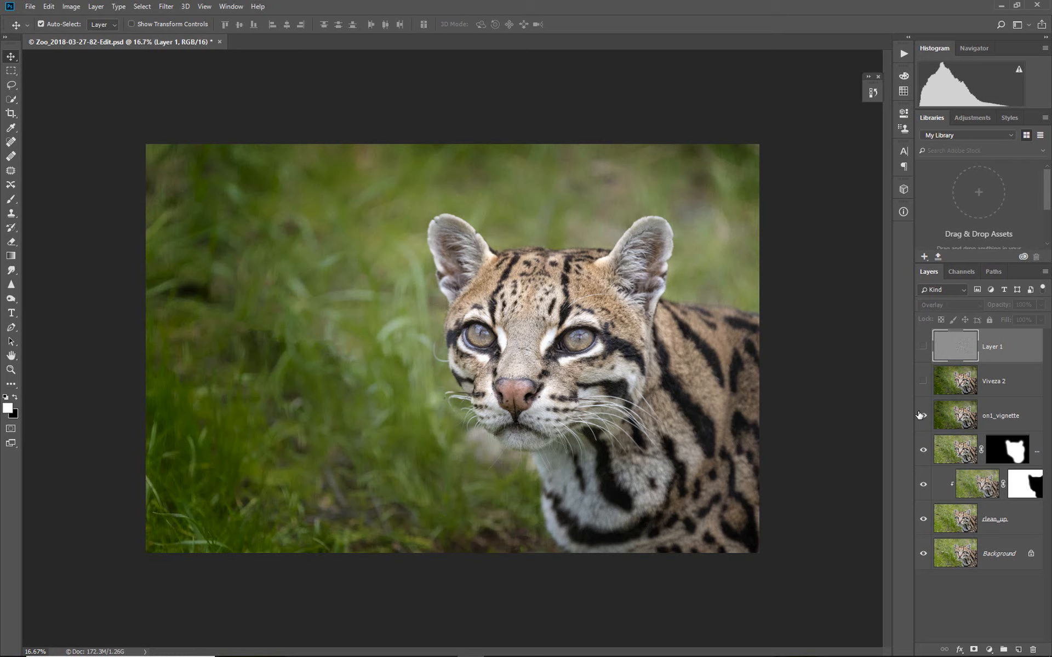
- Select the on1_vignette layer and lower its opacity to 67%
{"action": "left_click", "coordinate": [982, 416]}
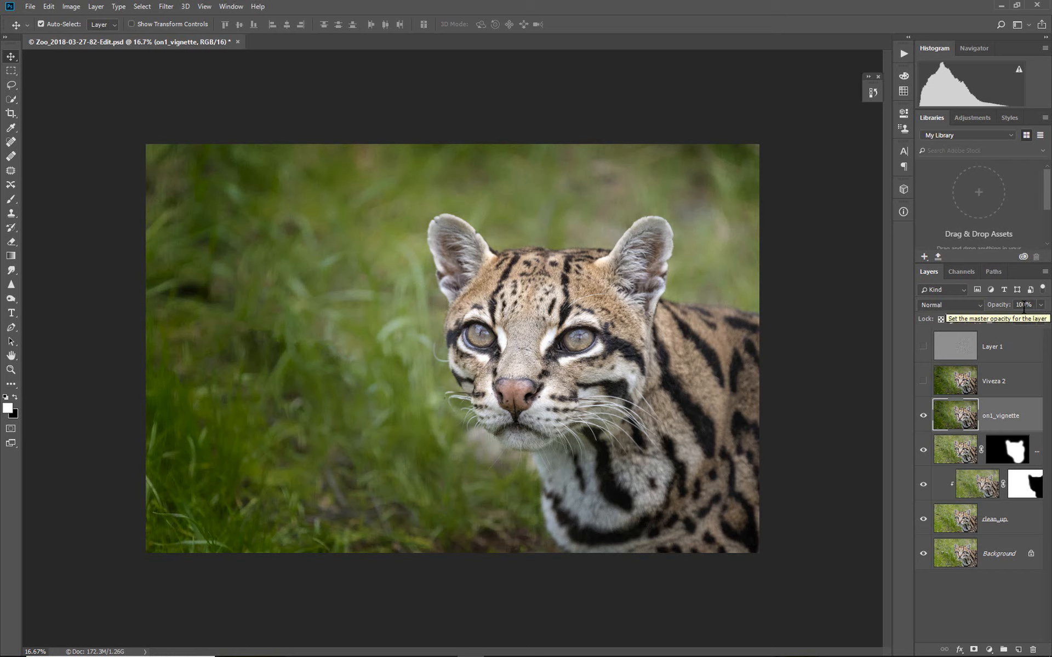
{"action": "left_click", "coordinate": [1041, 305]}
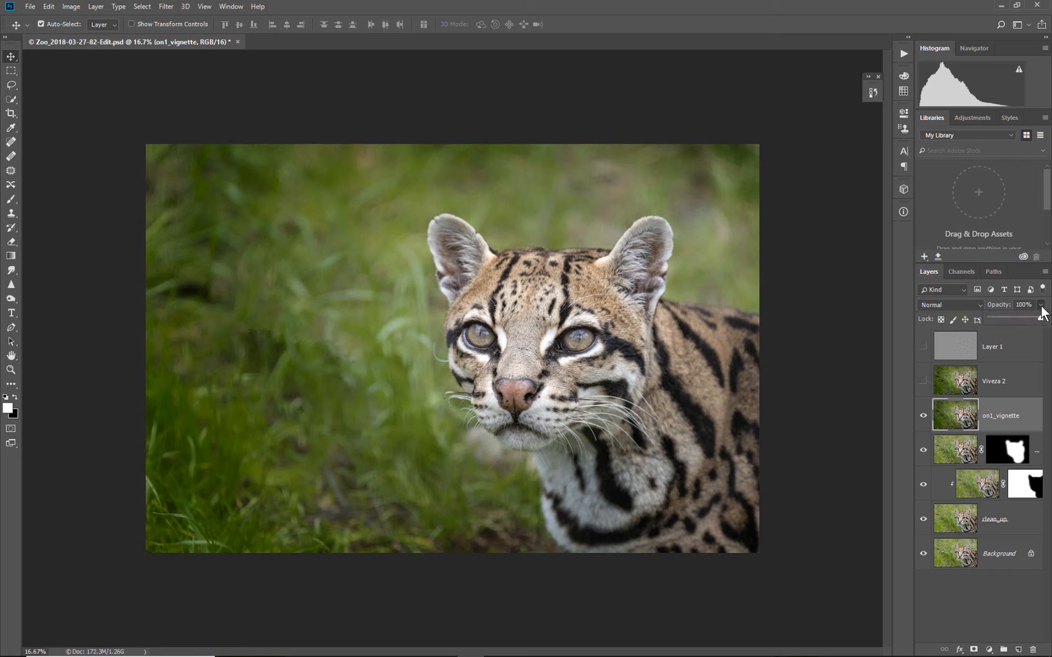
{"action": "left_click_drag", "start_coordinate": [1039, 316], "coordinate": [990, 326]}
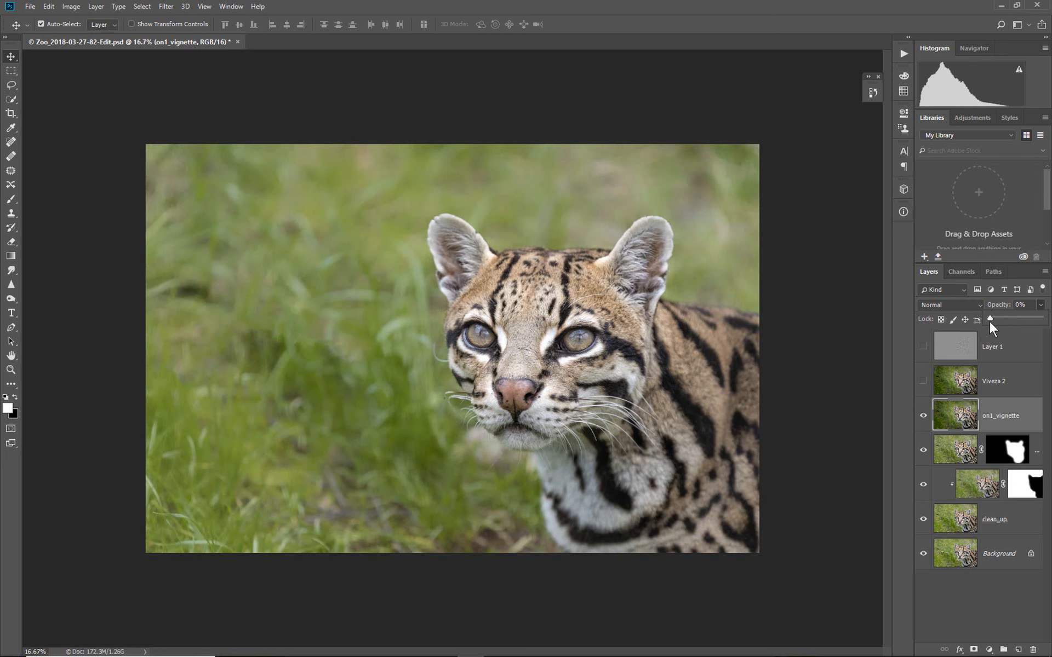
{"action": "left_click", "coordinate": [1021, 321]}
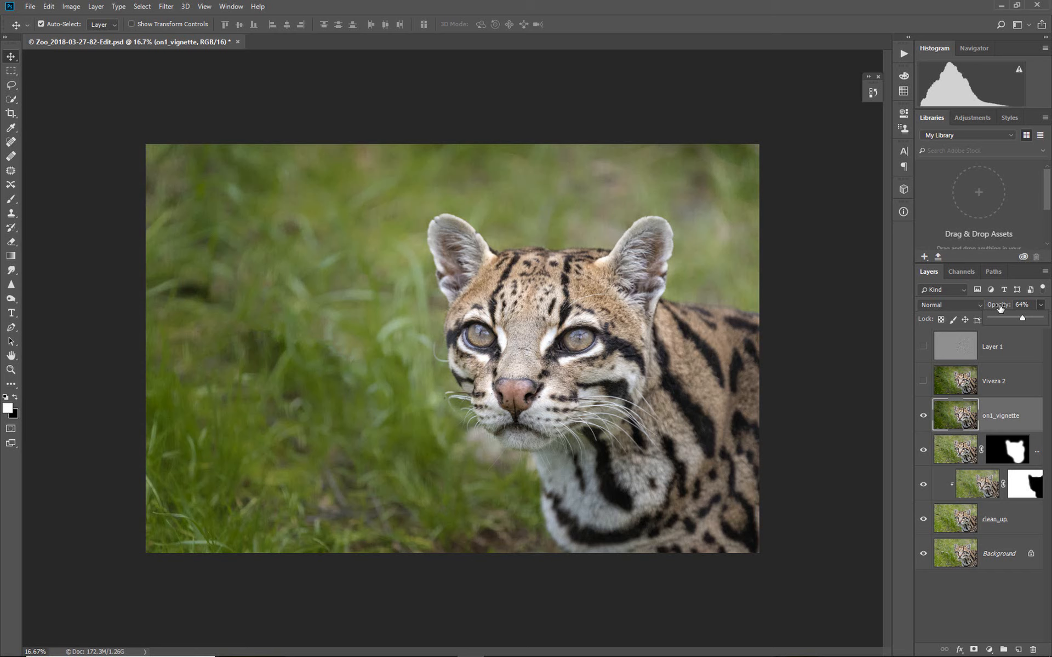
{"action": "mouse_move", "coordinate": [1000, 308]}
{"action": "left_mouse_down"}
{"action": "mouse_move", "coordinate": [1010, 308]}
{"action": "mouse_move", "coordinate": [977, 308]}
{"action": "mouse_move", "coordinate": [1001, 308]}
{"action": "left_mouse_up"}
- Toggle the on1_vignette layer's visibility off and on to compare the reduced vignette
{"action": "left_click", "coordinate": [924, 417]}
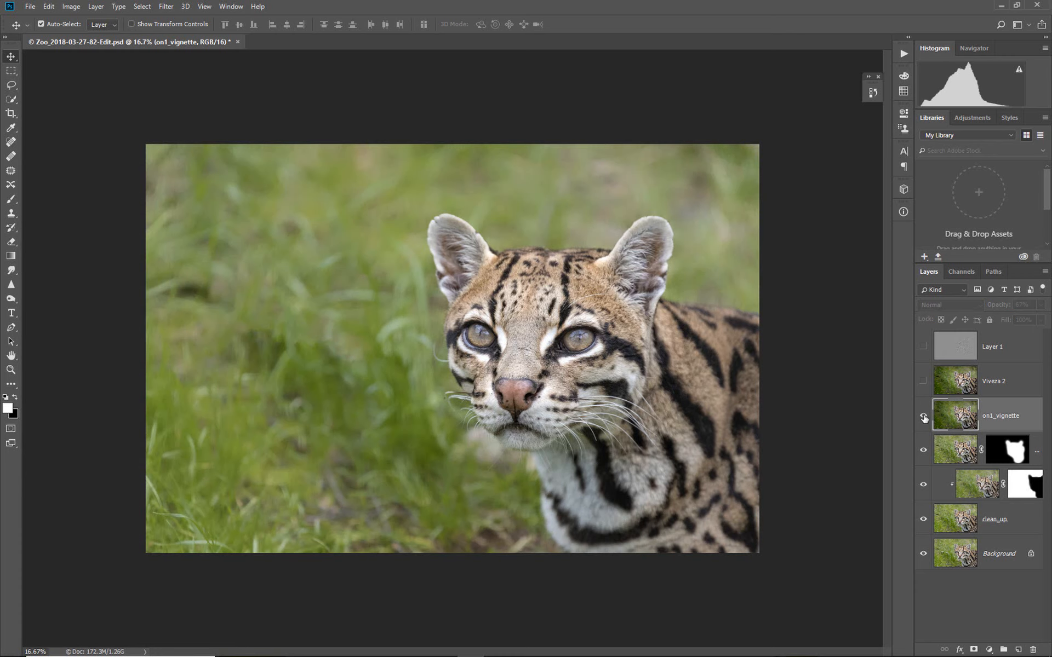
{"action": "left_click", "coordinate": [924, 417]}
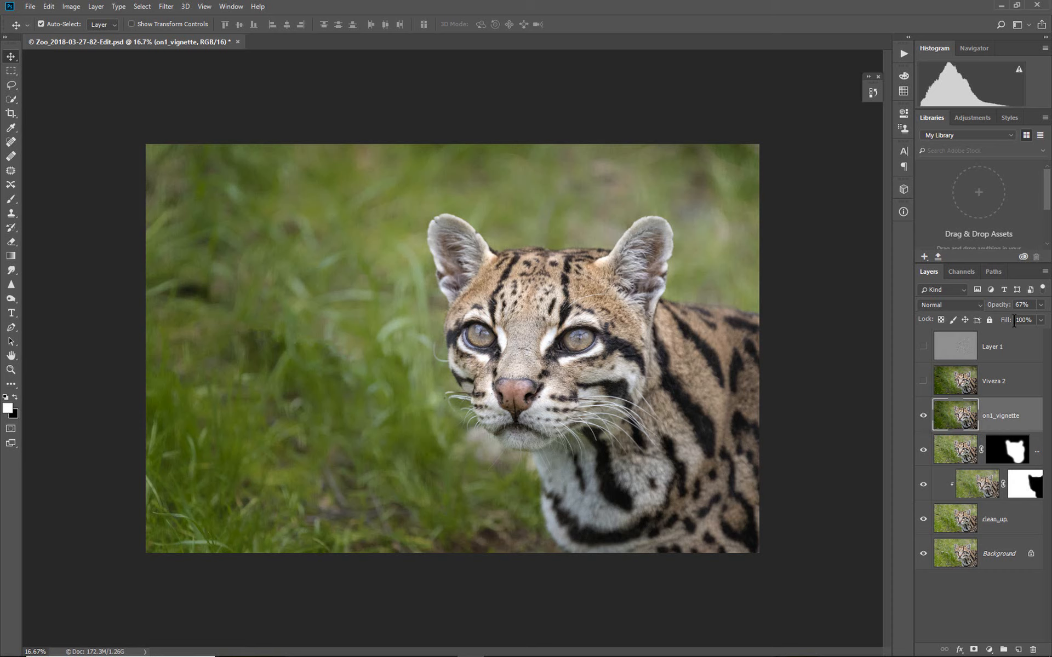
- Set the on1_vignette layer's opacity back to 100%
{"action": "left_click", "coordinate": [1040, 305]}
{"action": "left_click_drag", "start_coordinate": [1026, 317], "coordinate": [1044, 318]}
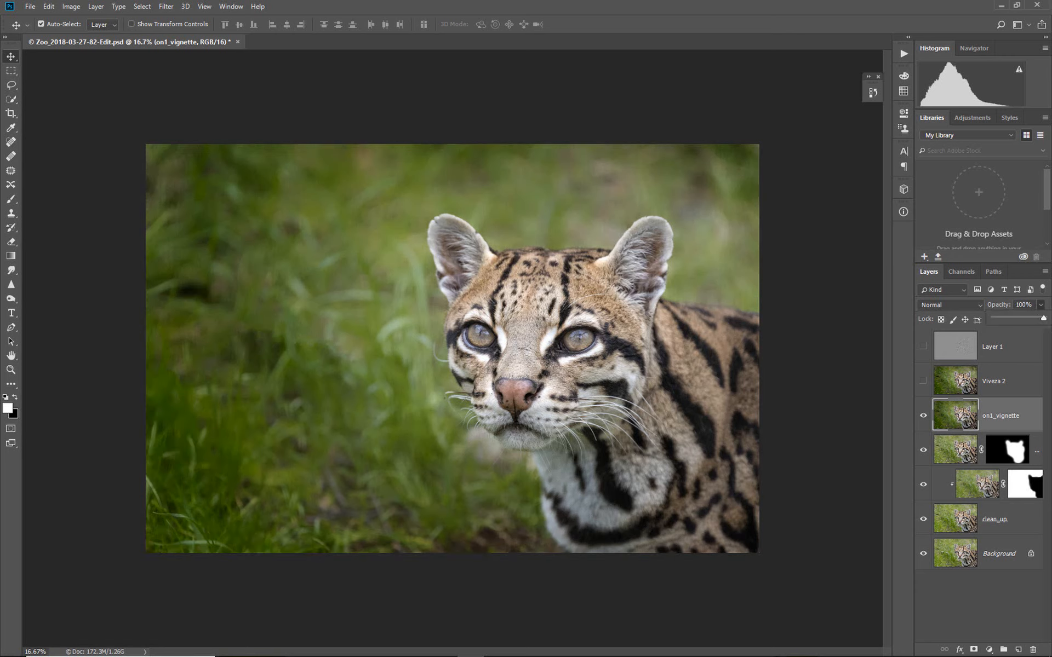
{"action": "left_click", "coordinate": [1040, 304]}
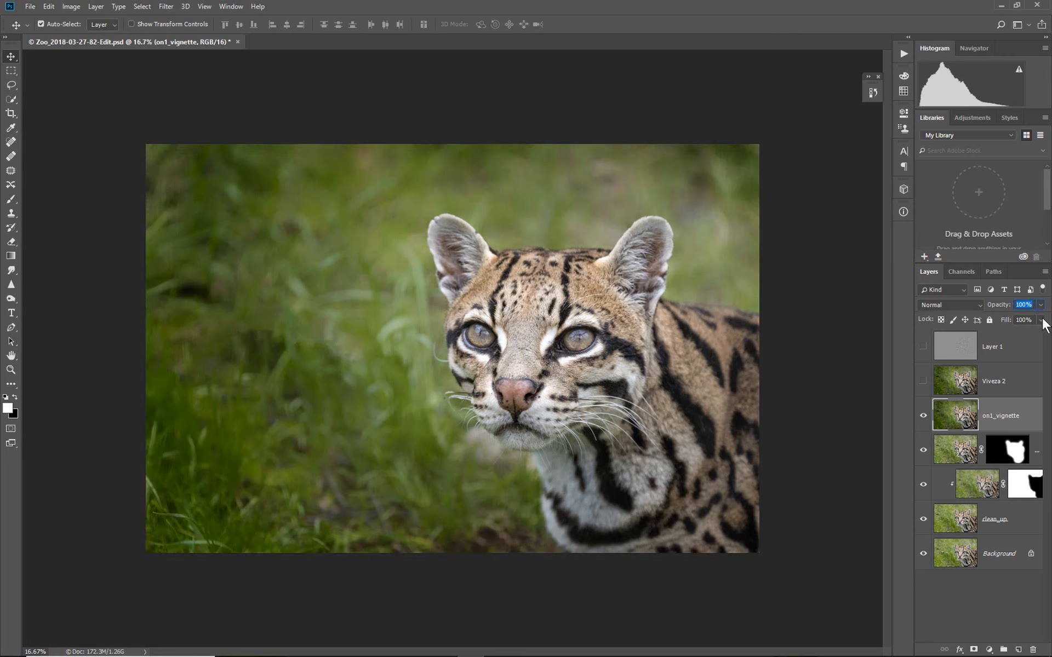
{"action": "left_click", "coordinate": [1041, 320]}
{"action": "mouse_move", "coordinate": [1040, 333]}
{"action": "left_mouse_down"}
{"action": "mouse_move", "coordinate": [981, 339]}
{"action": "mouse_move", "coordinate": [1049, 336]}
{"action": "left_mouse_up"}
{"action": "left_click", "coordinate": [870, 350]}
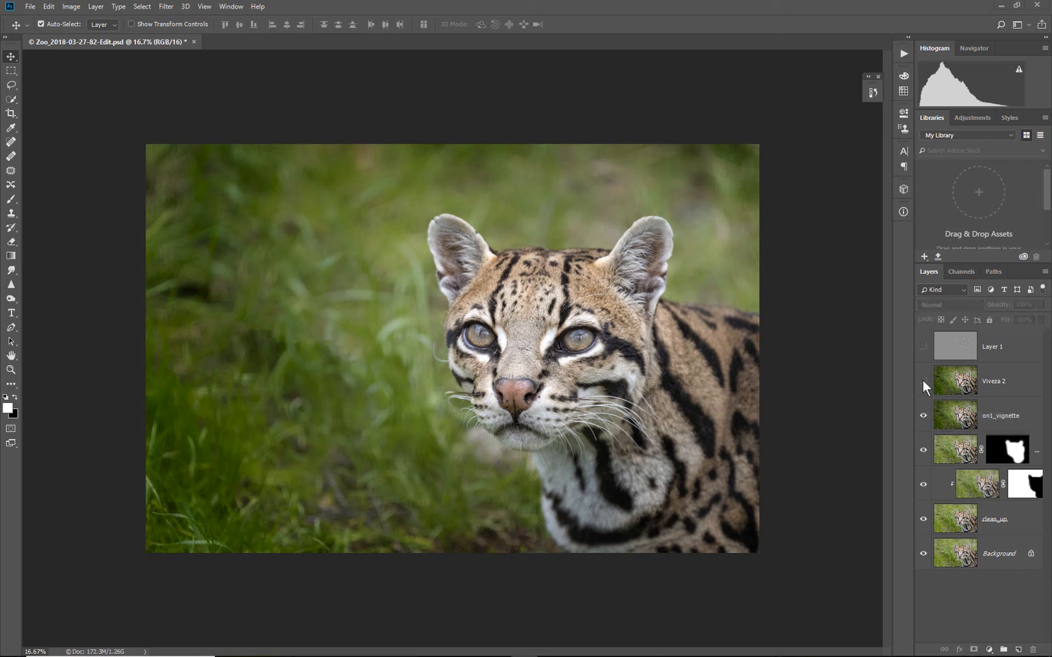
- Make Viveza 2 and Layer 1 visible again and rename Layer 1 to hi_pass_sharp
{"action": "left_click", "coordinate": [923, 381]}
{"action": "left_click", "coordinate": [923, 351]}
{"action": "double_click", "coordinate": [992, 348]}
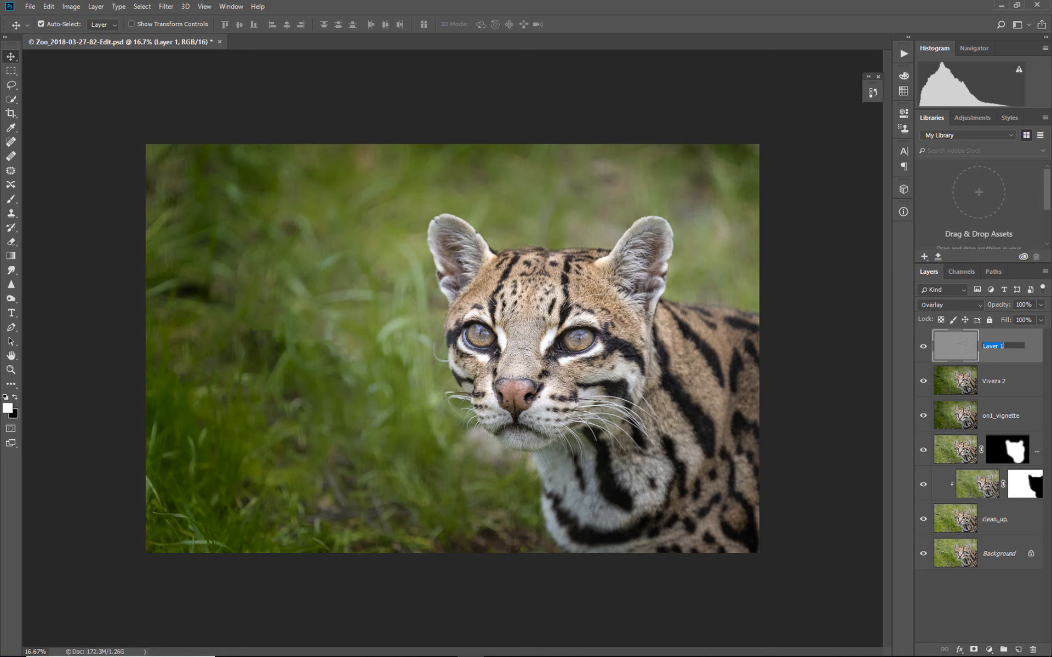
{"action": "type", "text": "hi_ pass"}
{"action": "type", "text": " sha"}
{"action": "key", "text": "Return"}
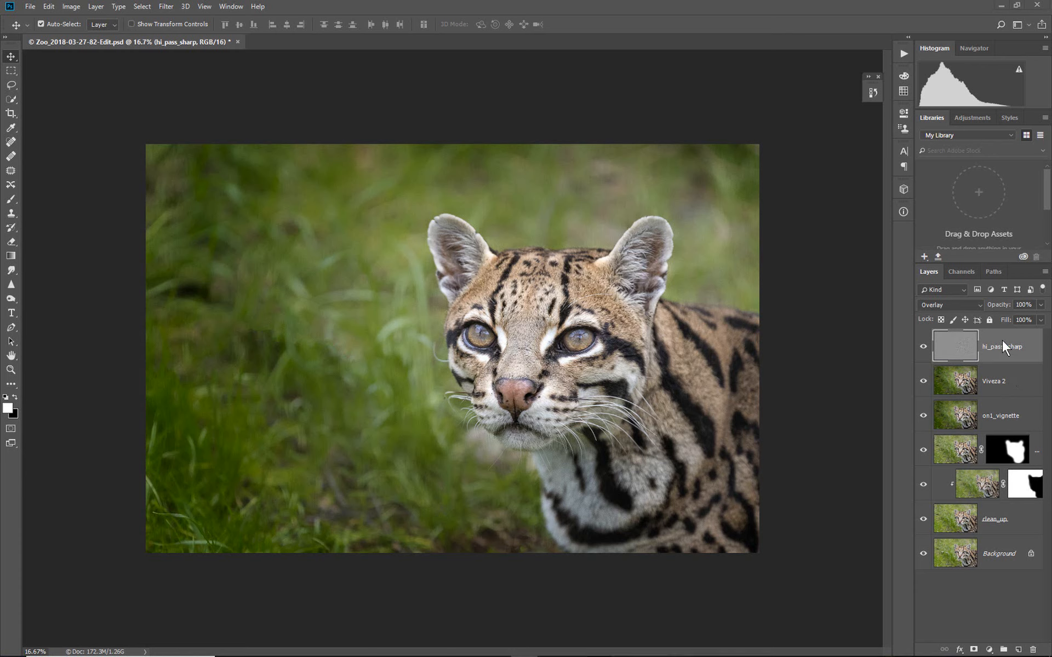
- Review the blend mode options for the hi_pass_sharp layer
{"action": "left_click", "coordinate": [979, 305]}
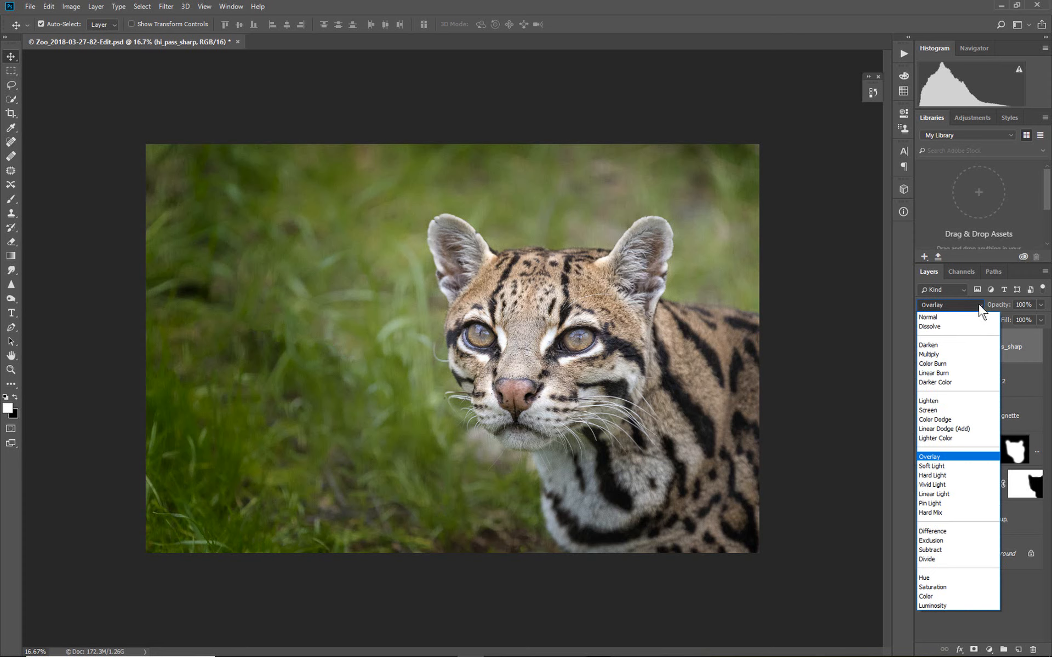
{"action": "left_click", "coordinate": [1037, 392]}
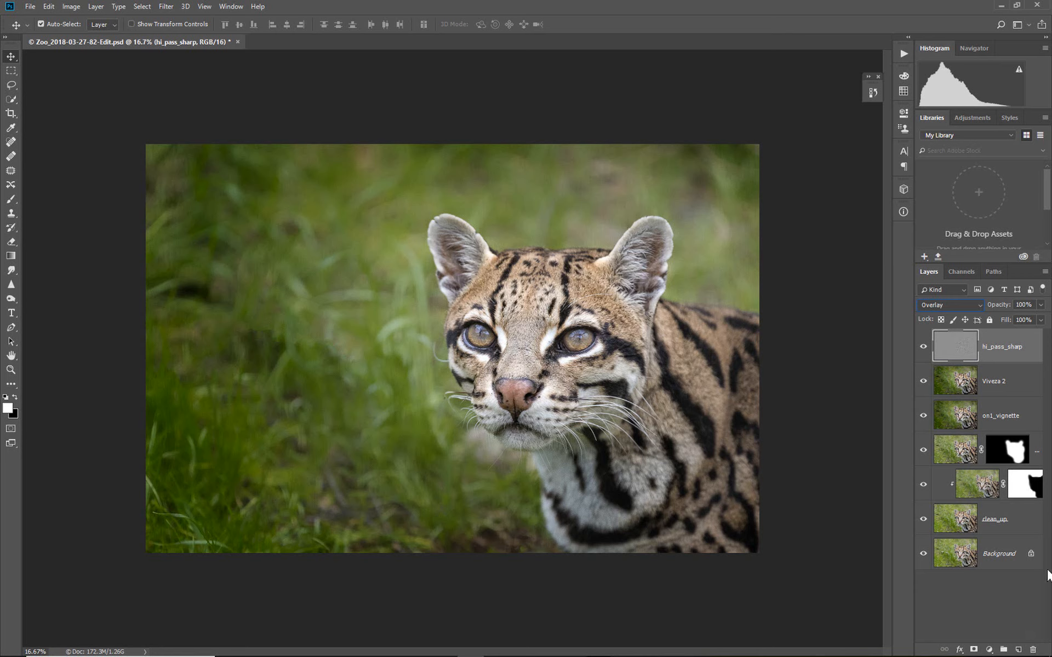
- Demonstrate deleting the hi_pass_sharp layer, then undo the deletion
{"action": "left_click", "coordinate": [1033, 650]}
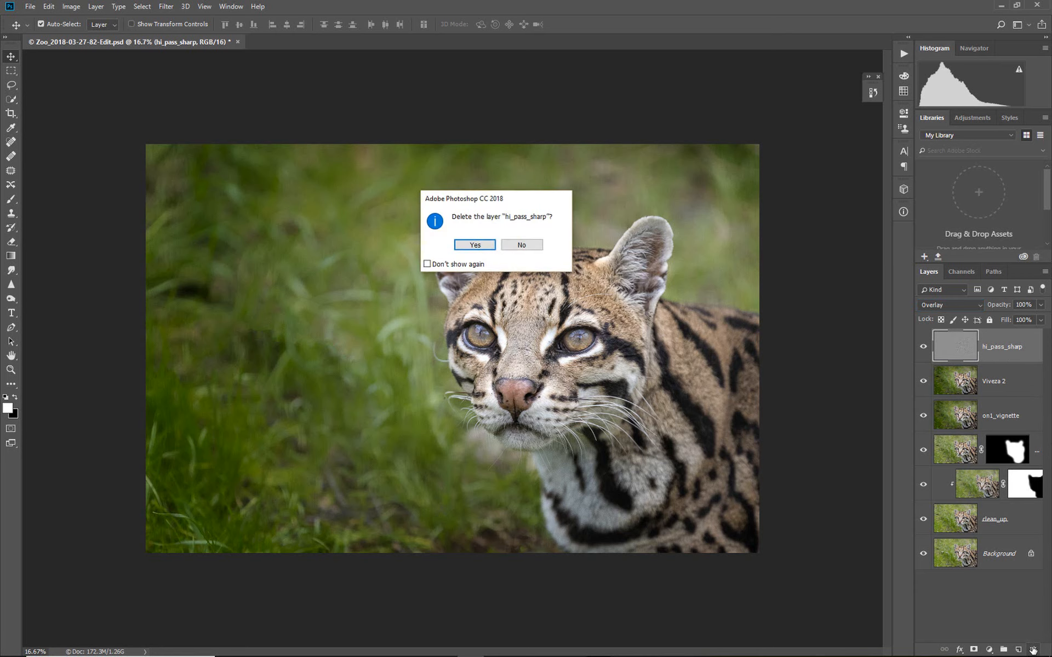
{"action": "left_click", "coordinate": [528, 249]}
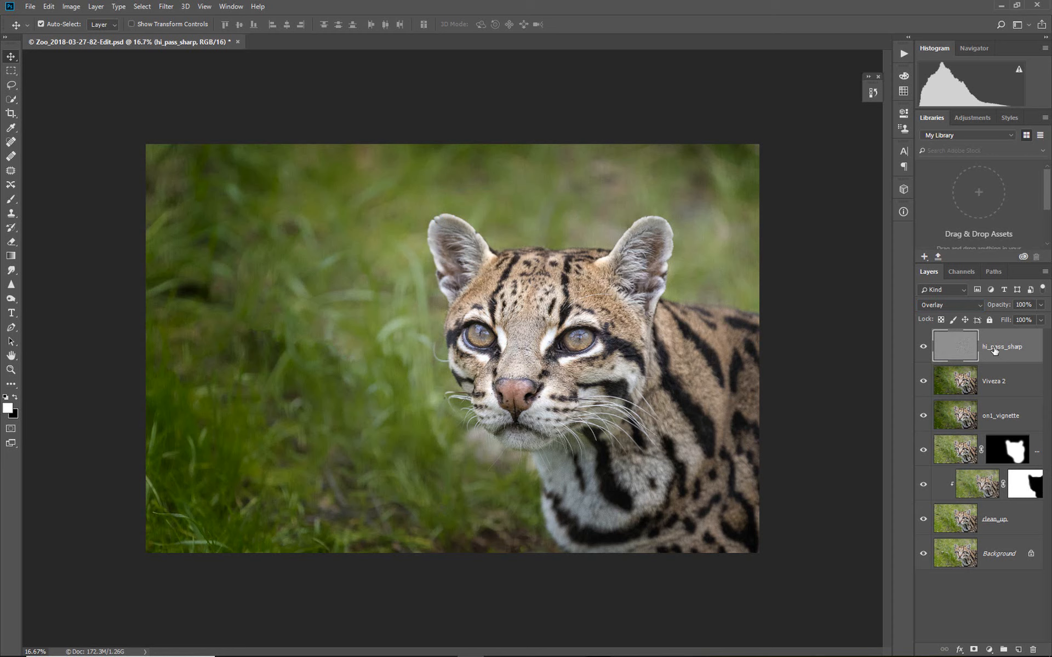
{"action": "left_click_drag", "start_coordinate": [994, 351], "coordinate": [1033, 651]}
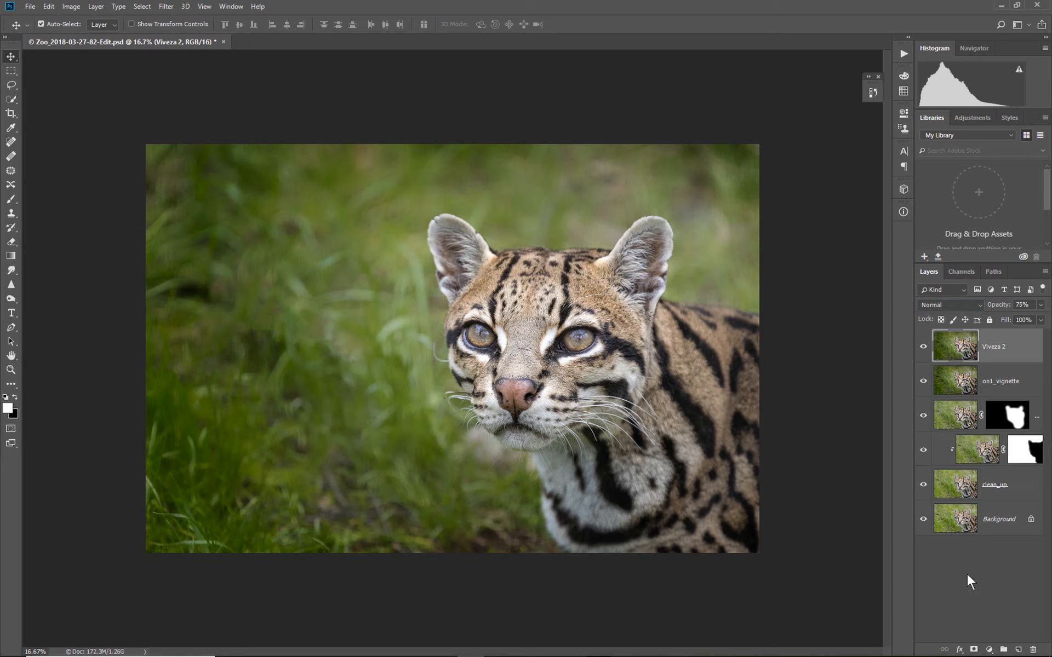
{"action": "key", "text": "ctrl+z"}
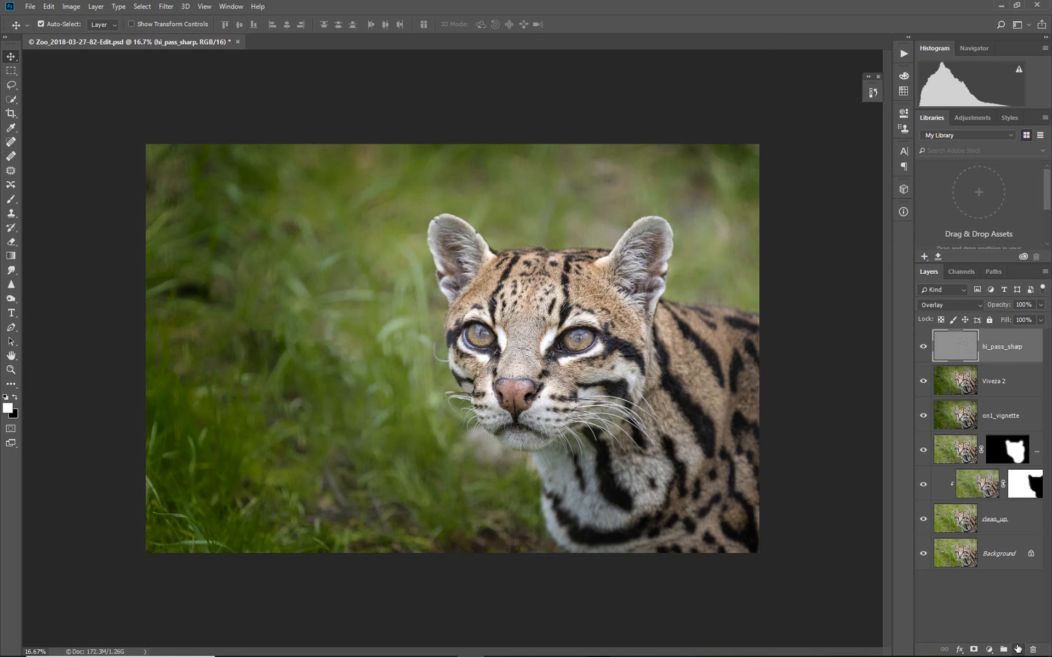
- Add a new empty layer above, then below, hi_pass_sharp, undoing each addition
{"action": "left_click", "coordinate": [1018, 649]}
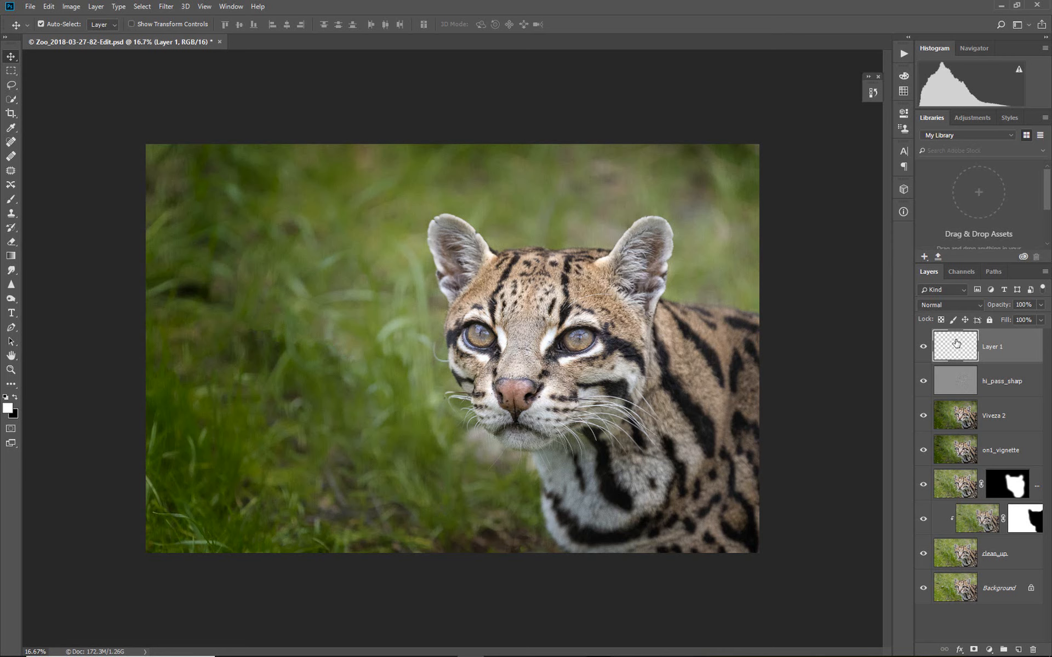
{"action": "key", "text": "ctrl+z"}
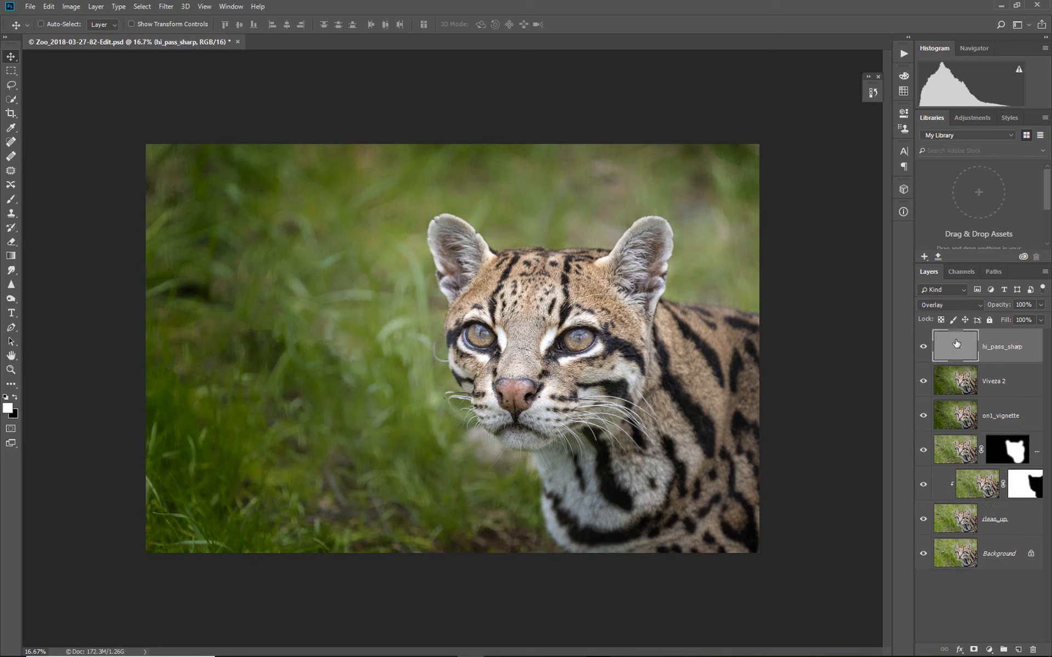
{"action": "left_click", "coordinate": [1018, 650], "text": "ctrl"}
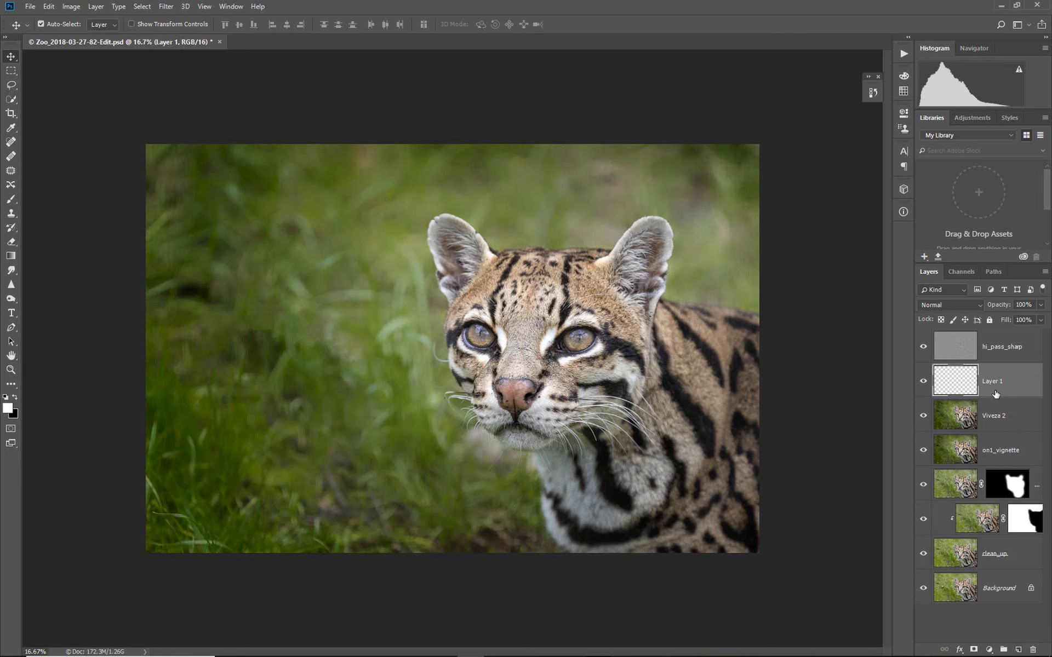
{"action": "key", "text": "ctrl+z"}
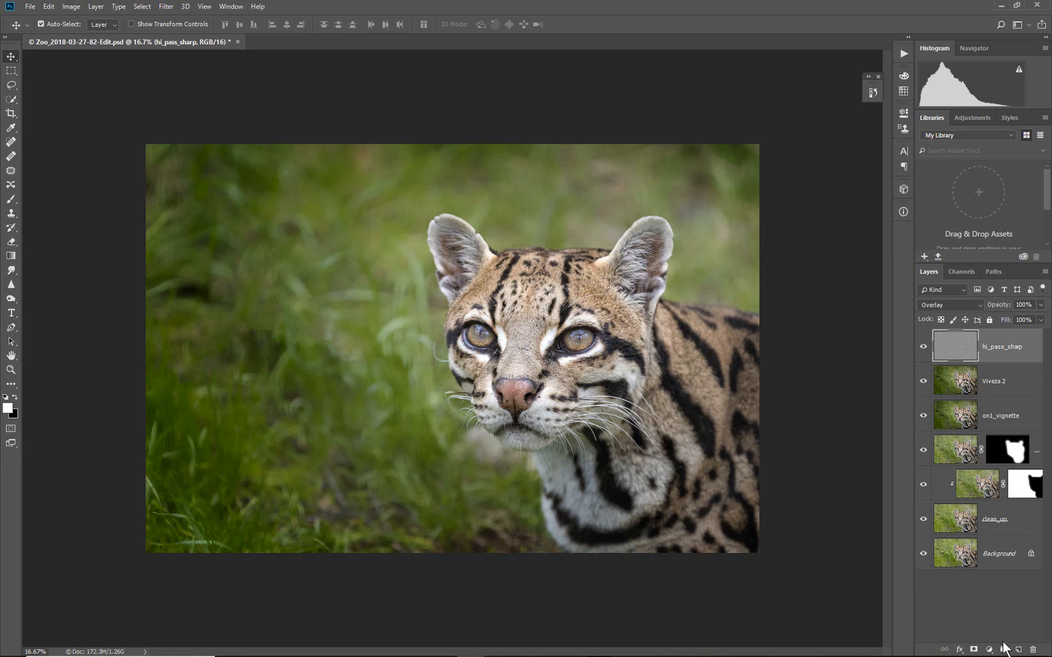
- Select the two masked layers below on1_vignette and put them into a new layer group
{"action": "key", "text": "alt+bracketleft"}
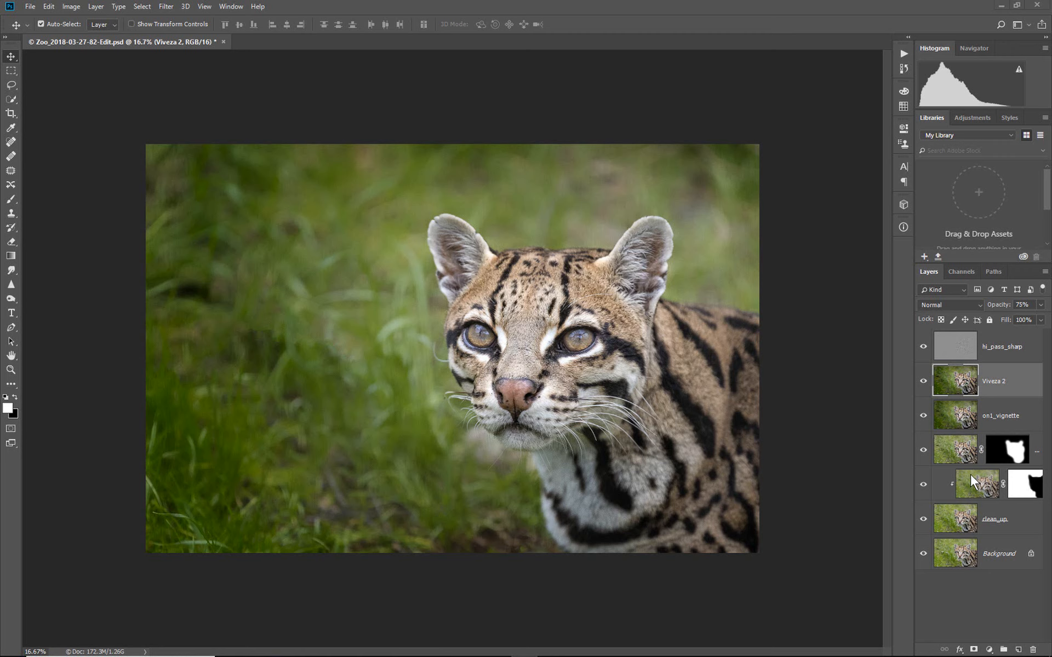
{"action": "left_click", "coordinate": [1035, 443]}
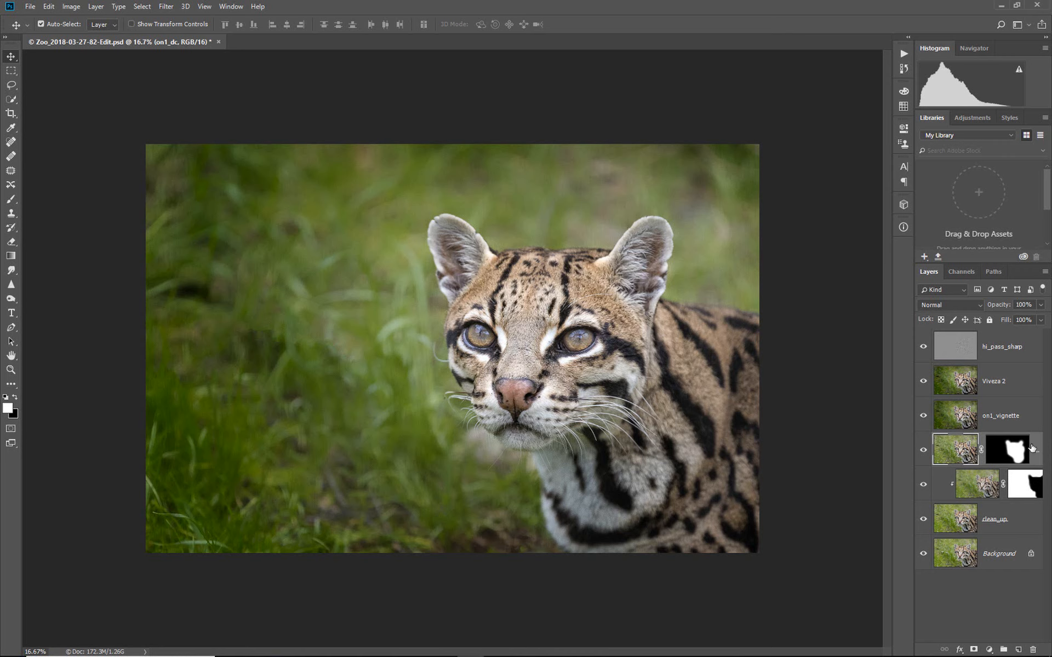
{"action": "left_click", "coordinate": [948, 493]}
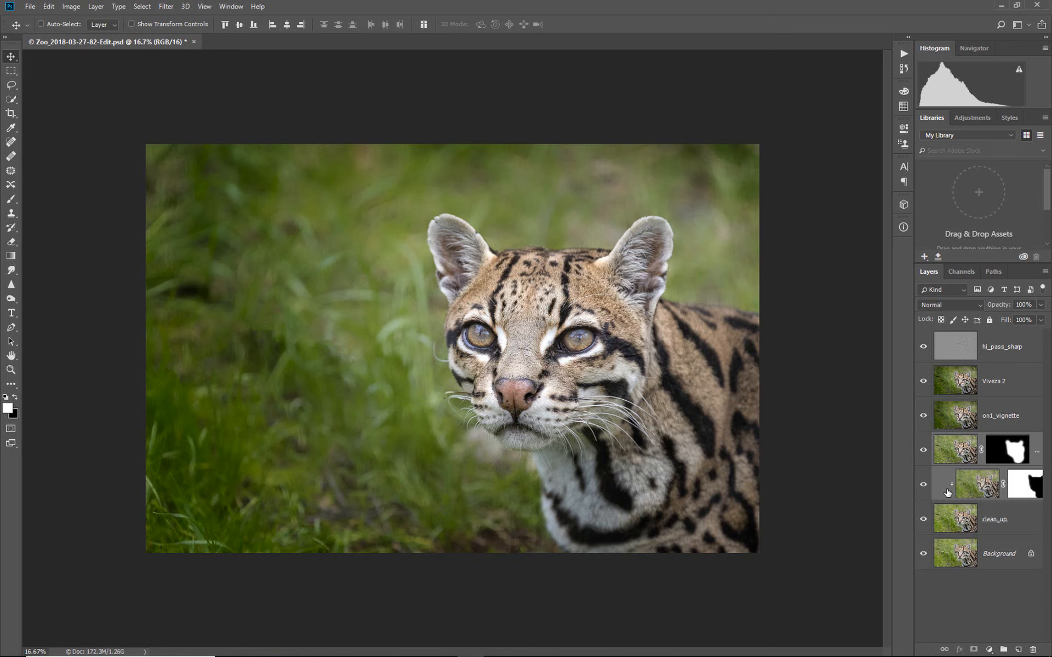
{"action": "key", "text": "ctrl"}
{"action": "left_click", "coordinate": [1004, 649]}
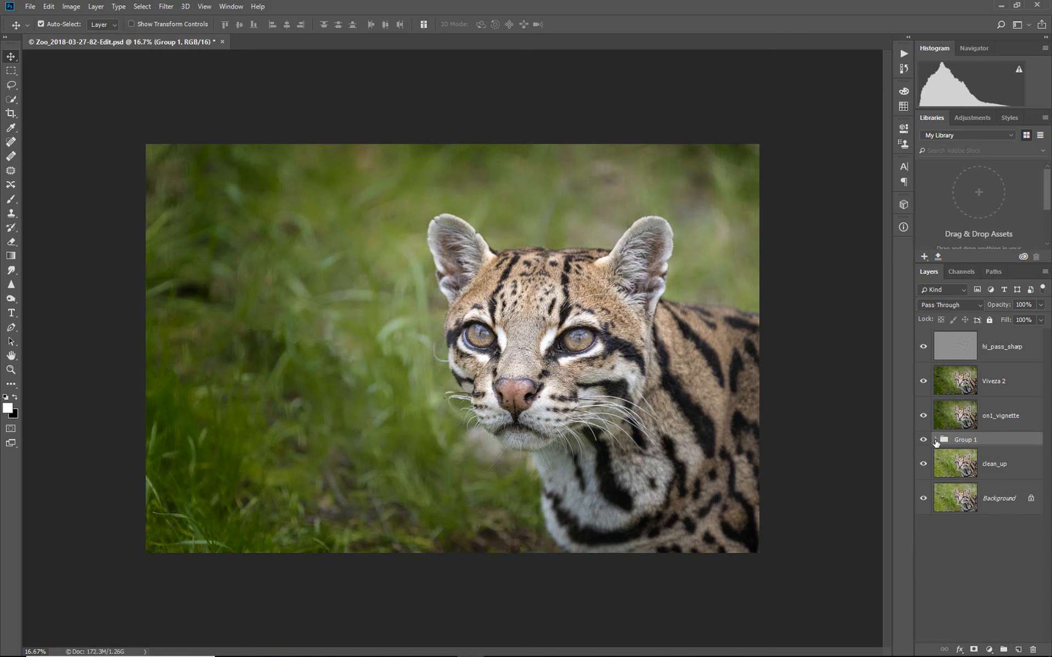
- Expand and collapse the new group, then rename it contrast
{"action": "left_click", "coordinate": [935, 440]}
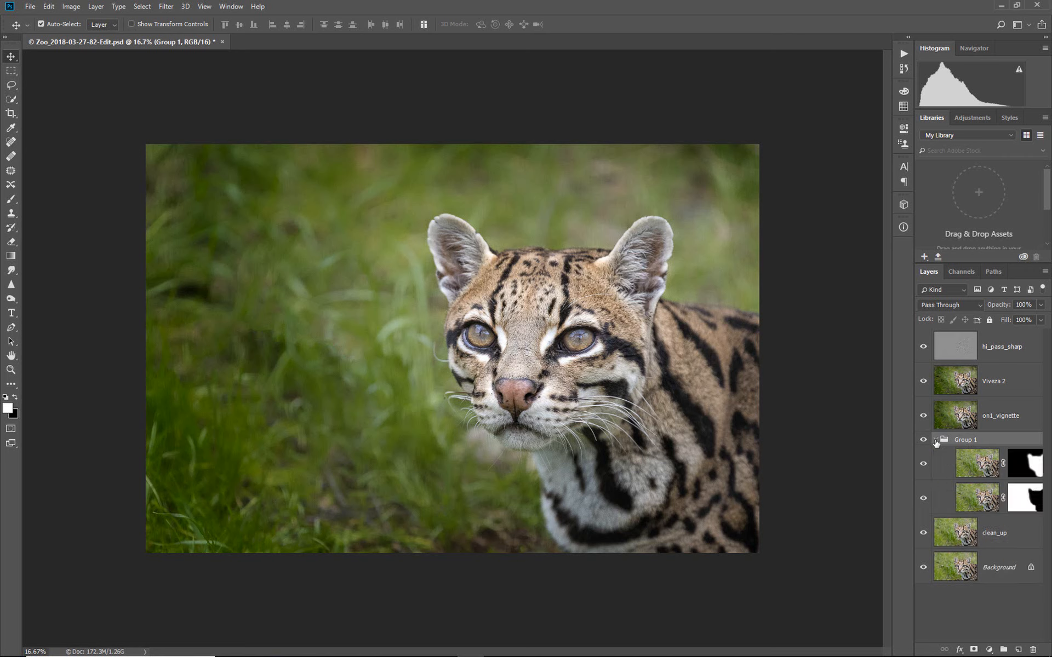
{"action": "left_click", "coordinate": [935, 440]}
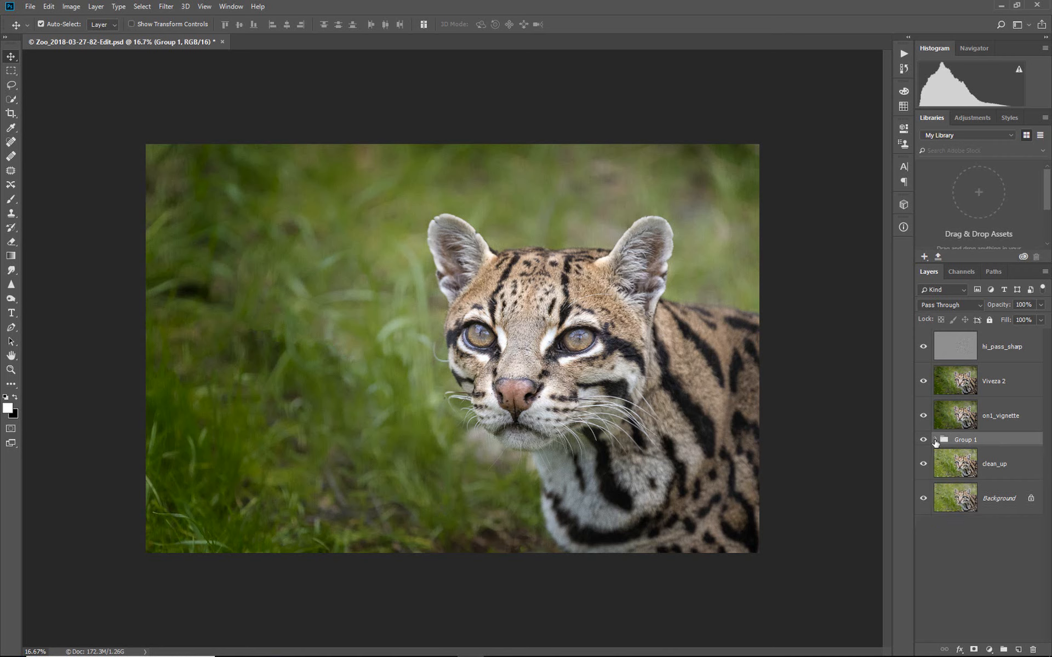
{"action": "double_click", "coordinate": [965, 441]}
{"action": "mouse_move", "coordinate": [959, 653]}
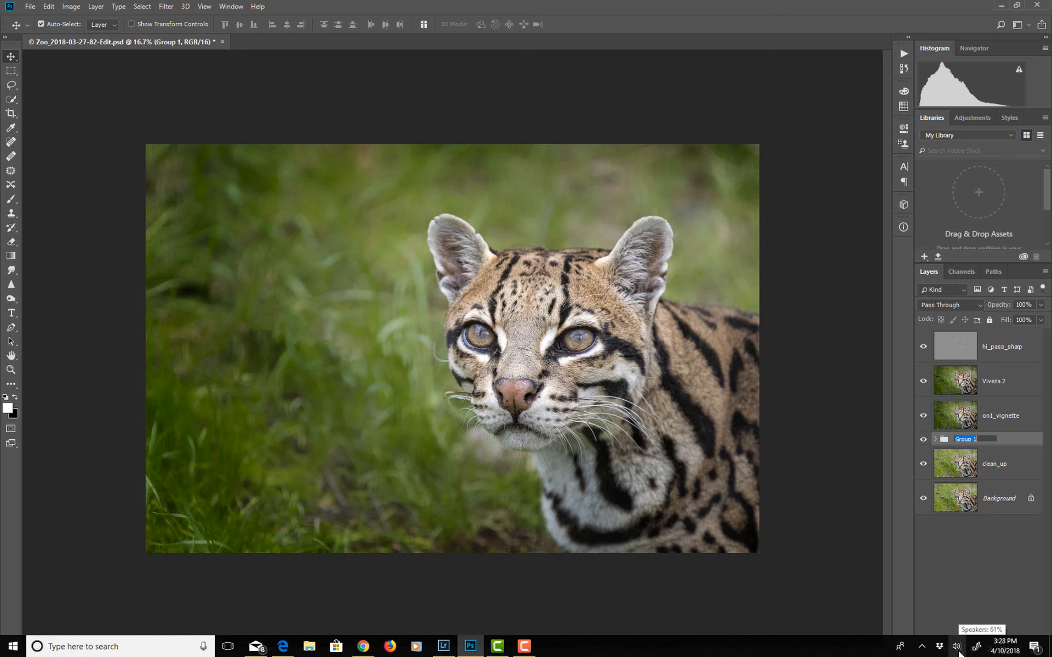
{"action": "type", "text": "contrast"}
{"action": "key", "text": "Return"}
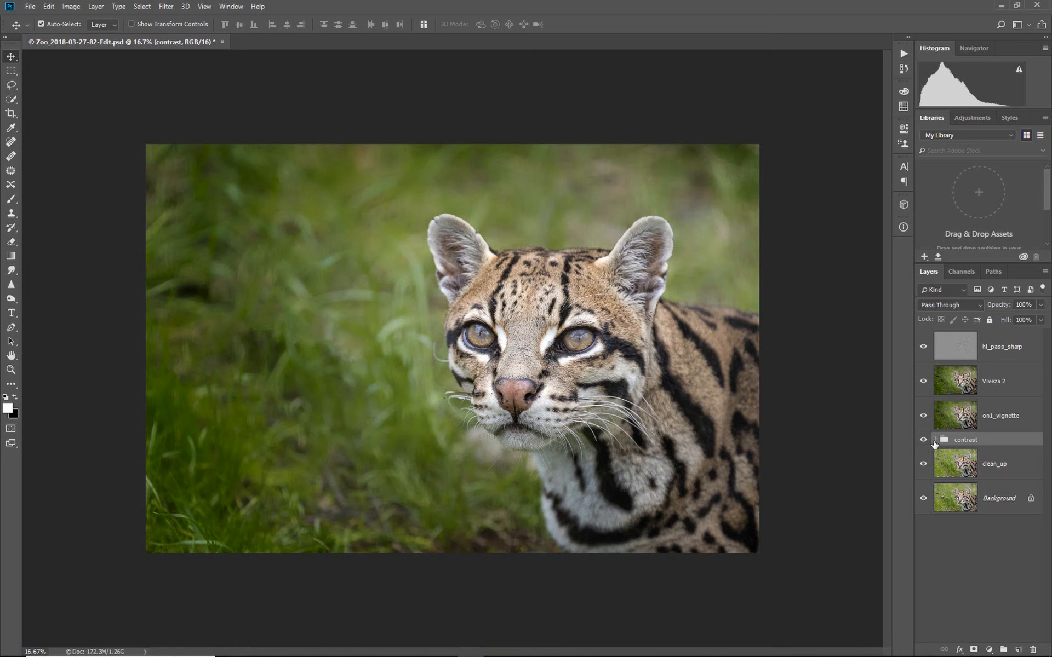
- Add a Black & White adjustment layer and move it directly beneath the hi_pass_sharp layer
{"action": "left_click", "coordinate": [935, 440]}
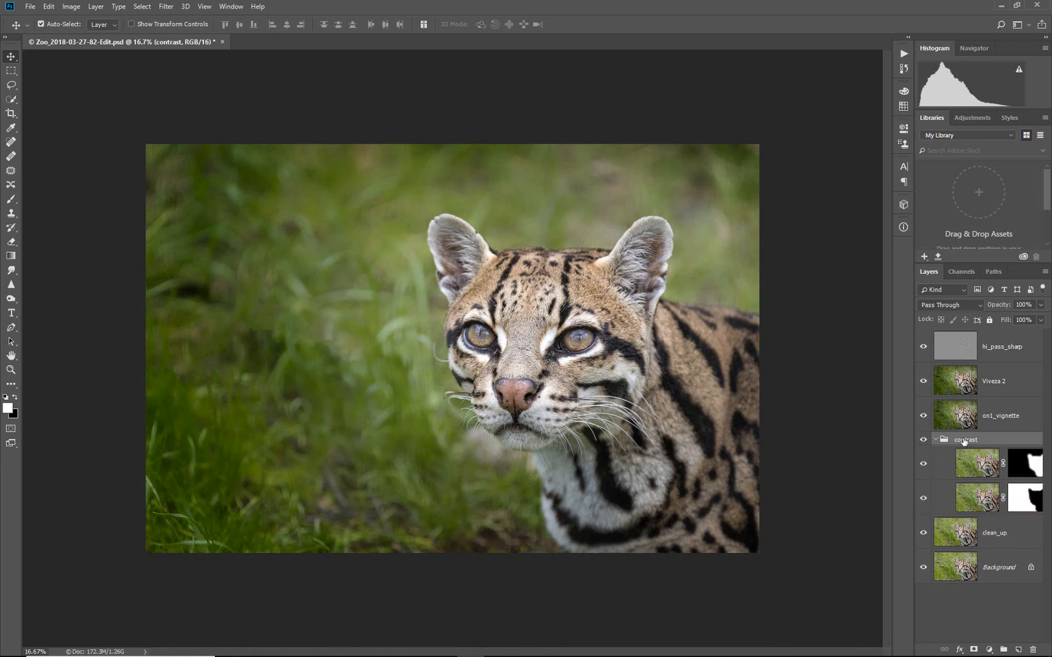
{"action": "left_click", "coordinate": [936, 440]}
{"action": "key", "text": "b"}
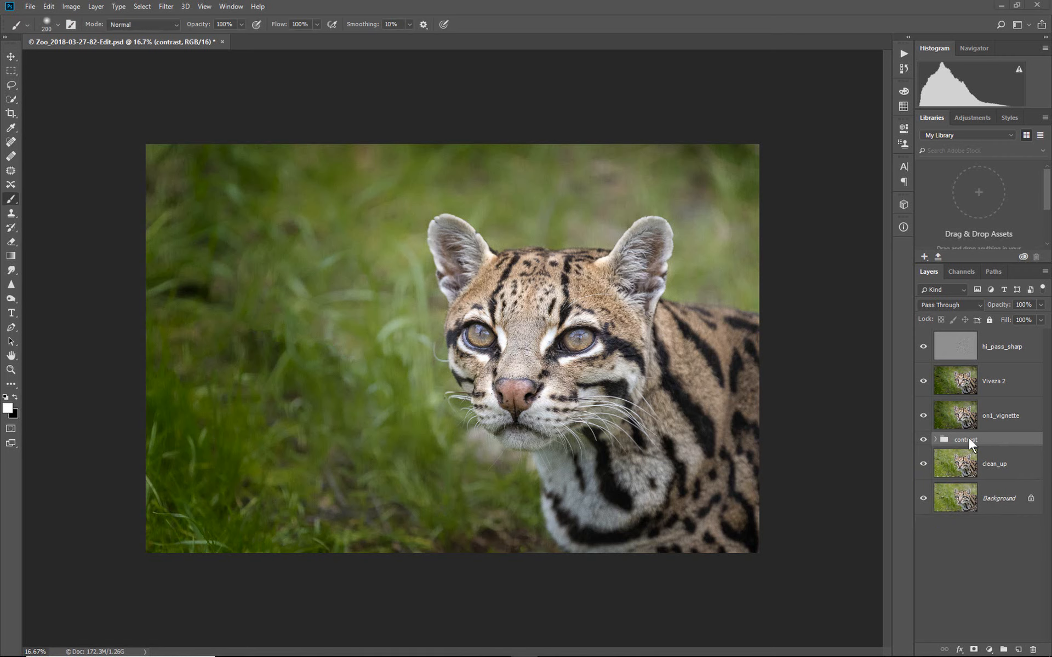
{"action": "left_click", "coordinate": [988, 651]}
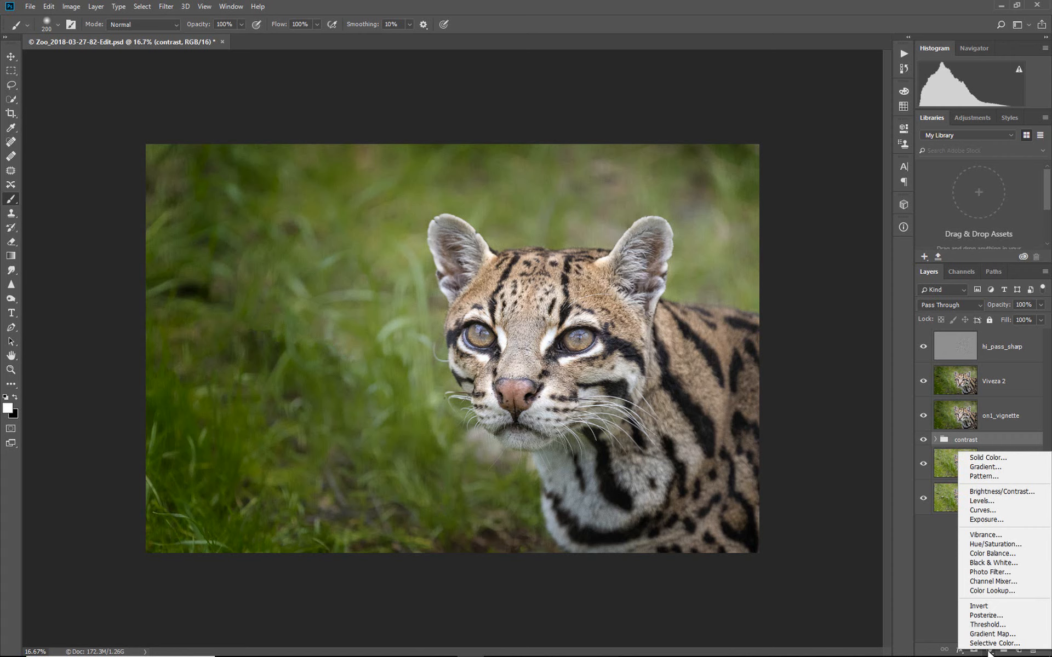
{"action": "left_click", "coordinate": [986, 563]}
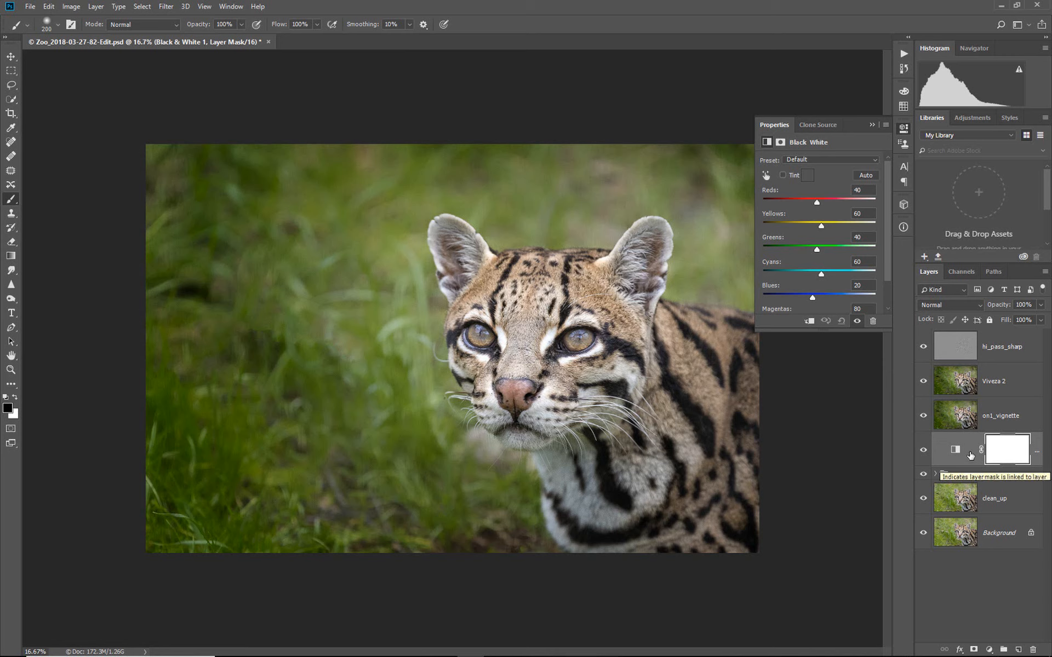
{"action": "left_click_drag", "start_coordinate": [978, 464], "coordinate": [983, 377]}
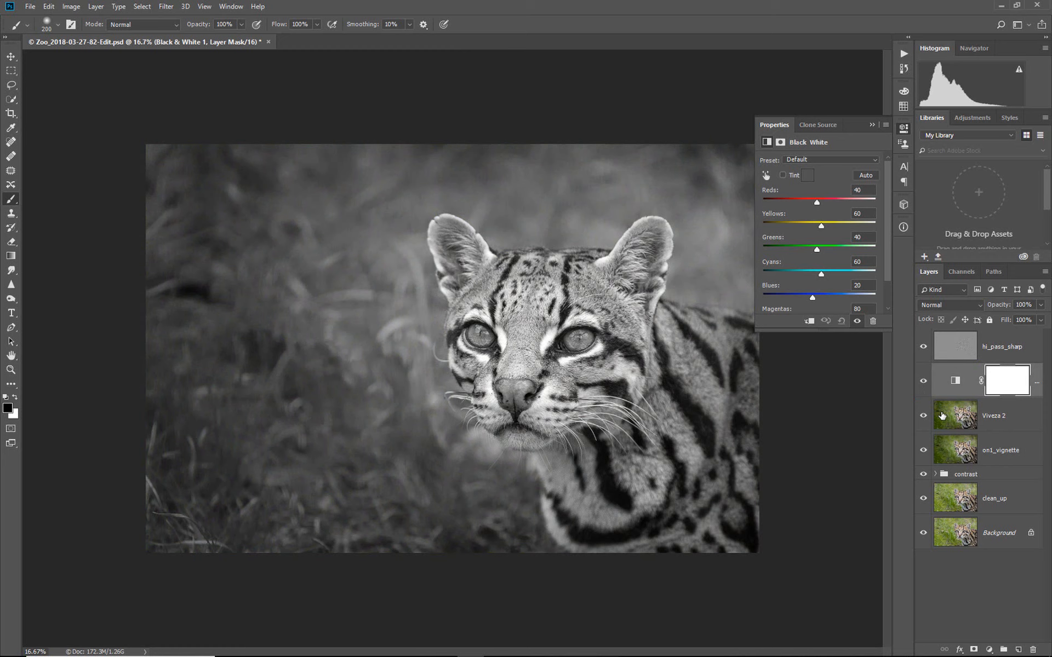